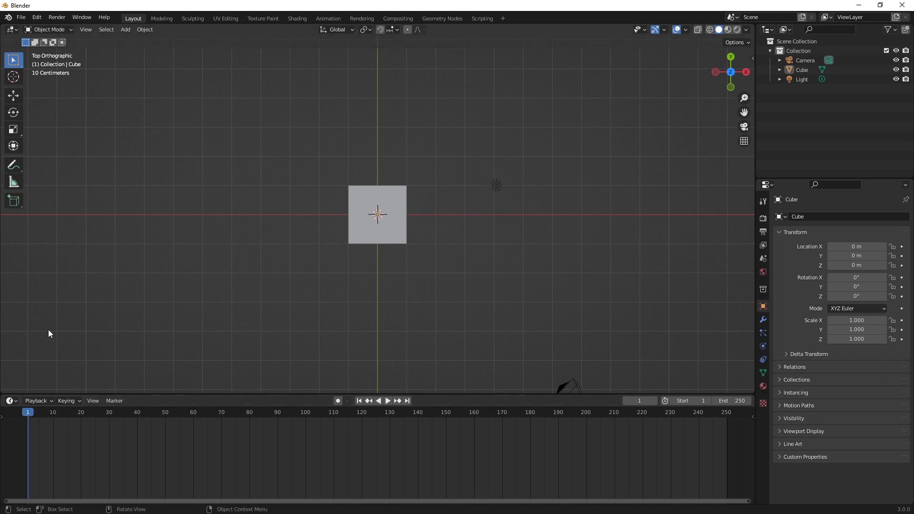
# - Insert a Location & Rotation keyframe for the cube at frame 0
pyautogui.press('Left')
pyautogui.click(364, 212)
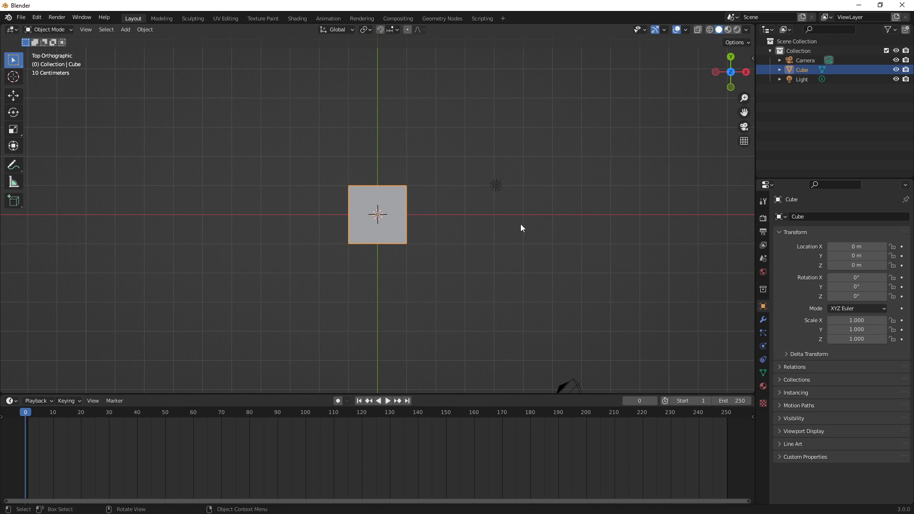
pyautogui.scroll(-3, 521, 223)
pyautogui.press('i')
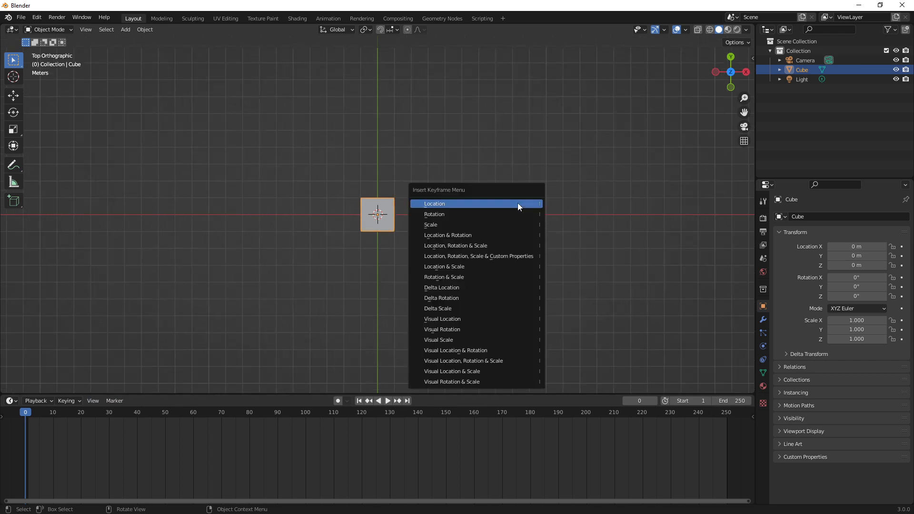
pyautogui.click(495, 234)
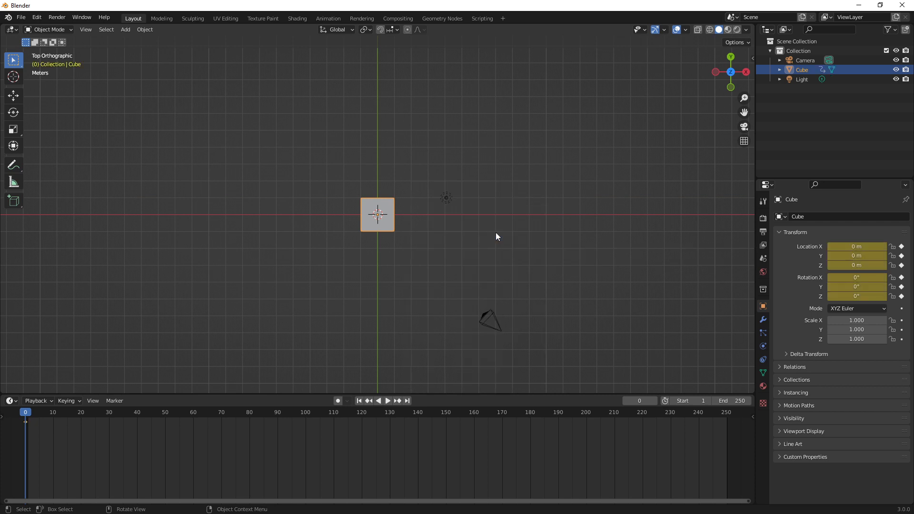
# - Keyframe the cube's location and rotation at frame 30, placed at about X 10 m, Y 10 m and rotated to about -90.5° on Z
pyautogui.click(110, 414)
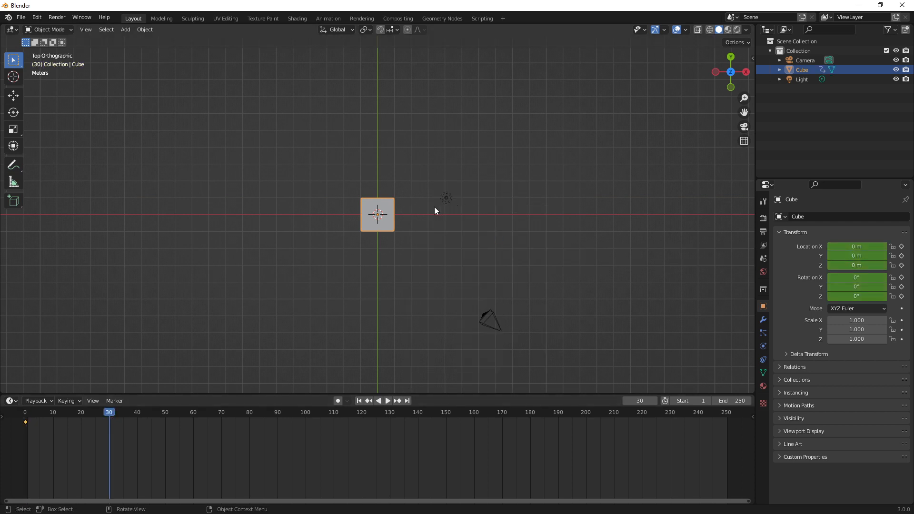
pyautogui.scroll(-2, 464, 193)
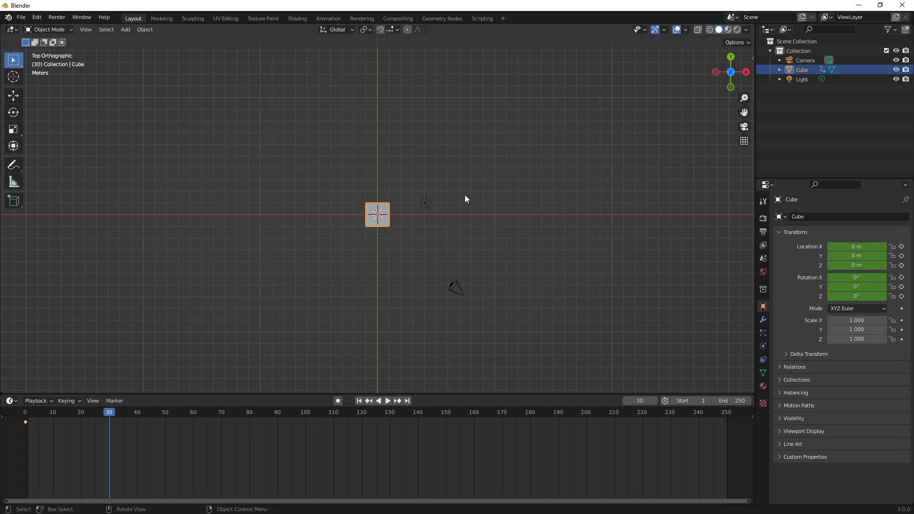
pyautogui.press('g')
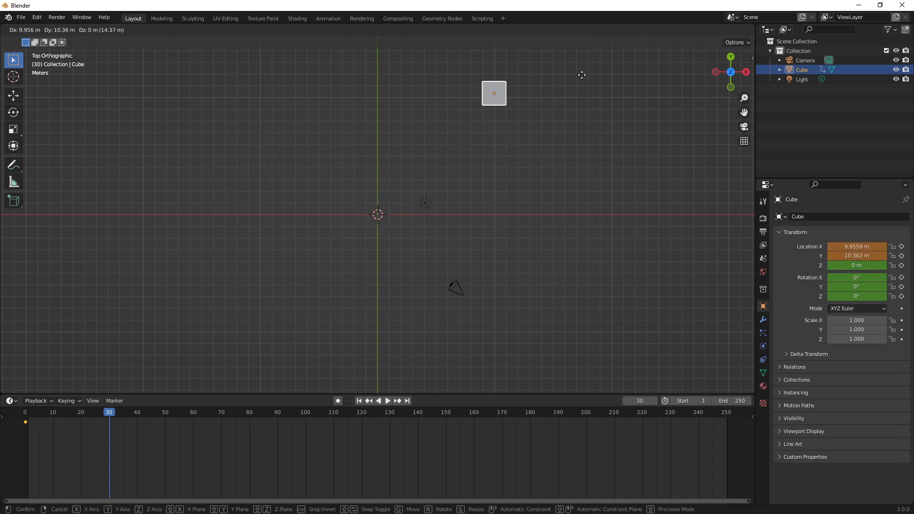
pyautogui.click(581, 83)
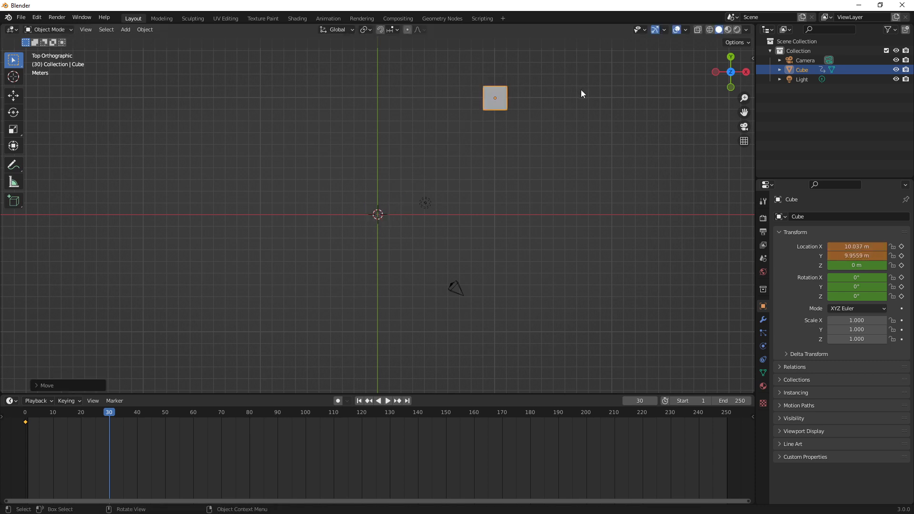
pyautogui.press('r')
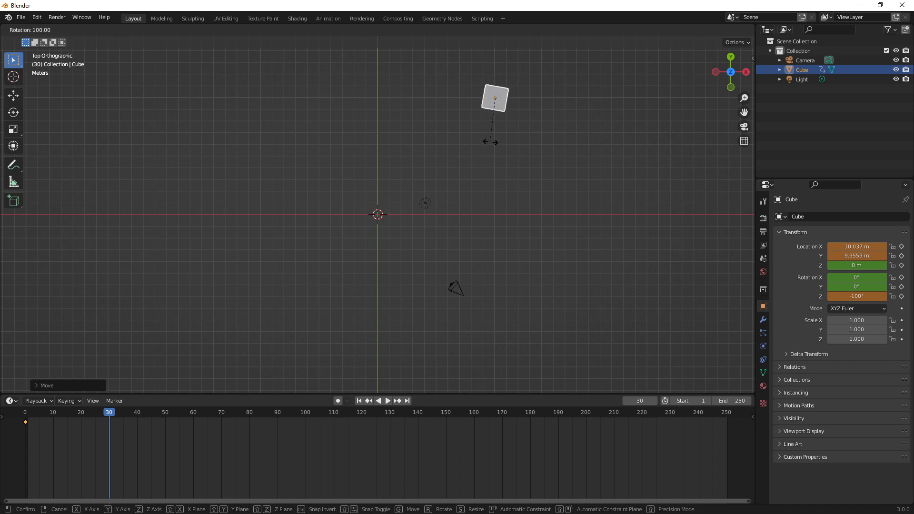
pyautogui.click(499, 143)
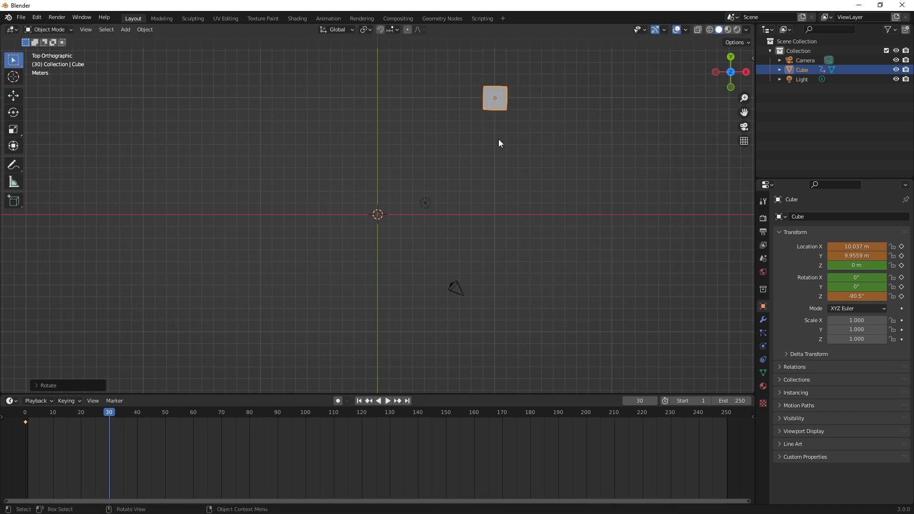
pyautogui.press('i')
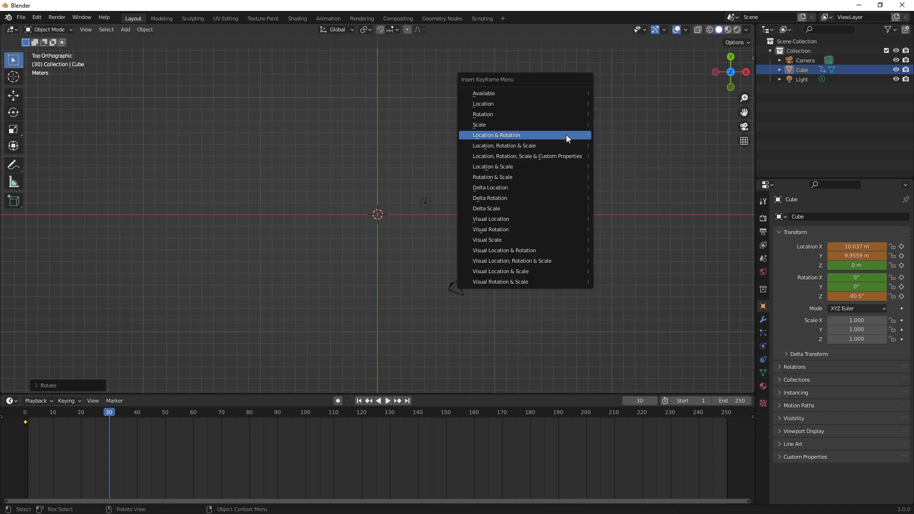
pyautogui.click(566, 136)
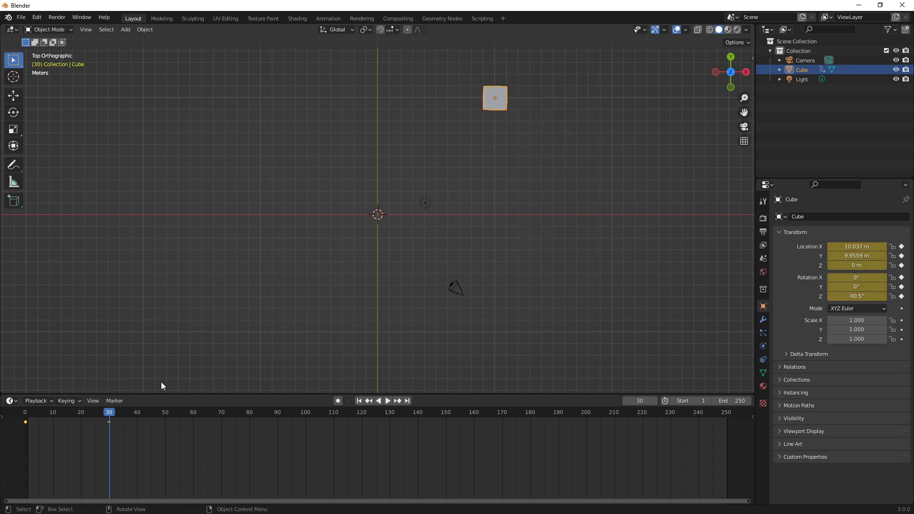
# - Keyframe the cube's location and rotation at frame 60, placed at about X 20 m, Y 0 m and rotated to about -179° on Z
pyautogui.click(192, 415)
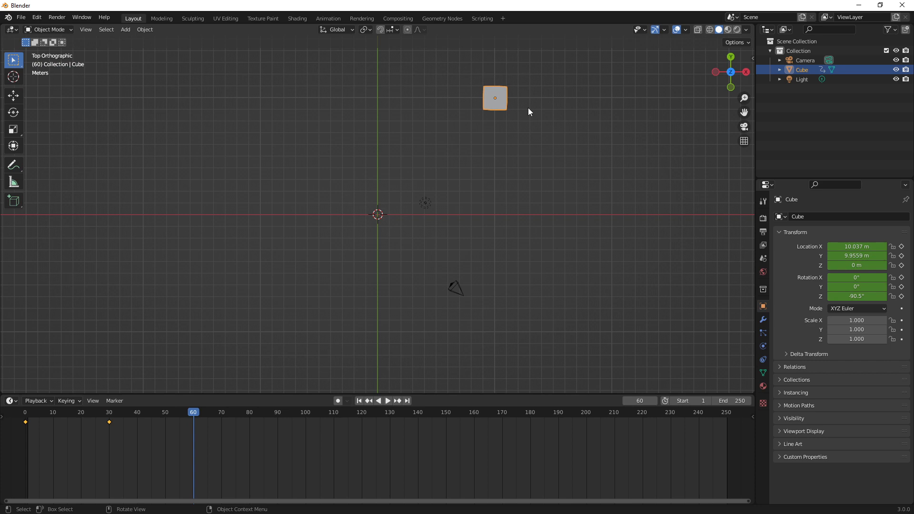
pyautogui.press('g')
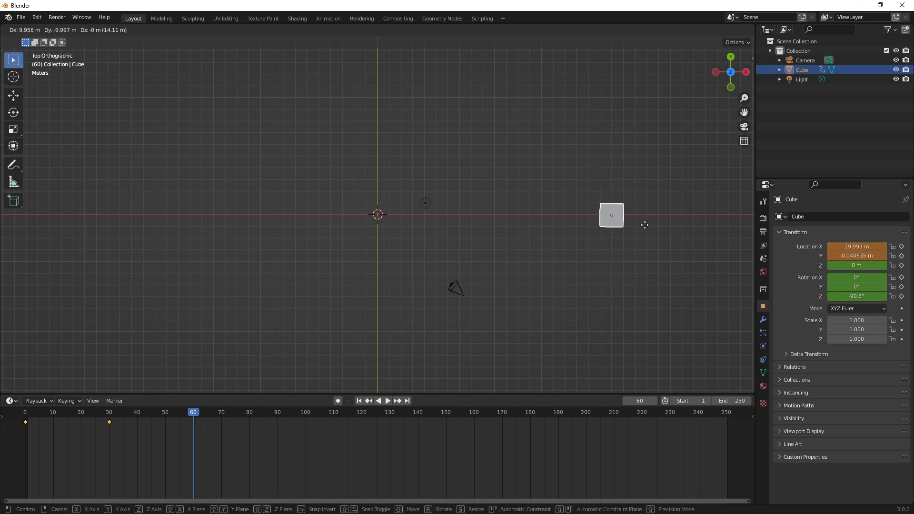
pyautogui.click(645, 225)
pyautogui.press('r')
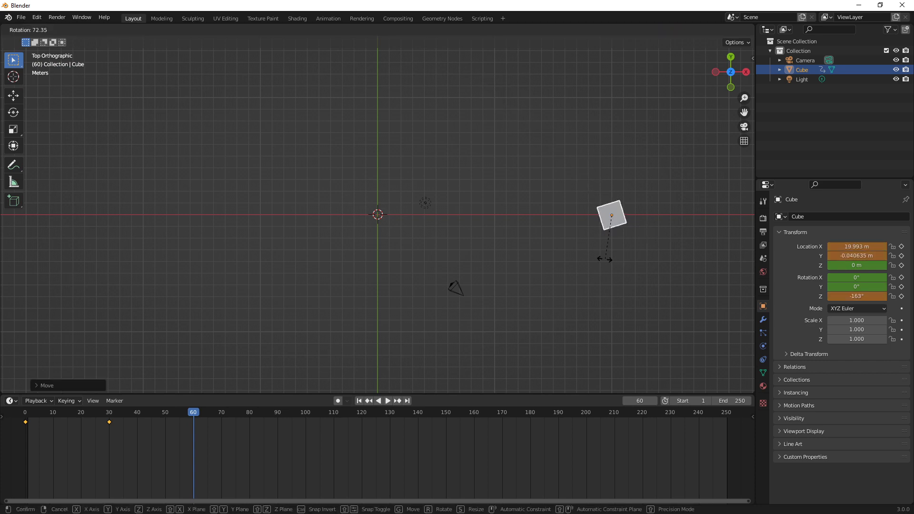
pyautogui.click(594, 259)
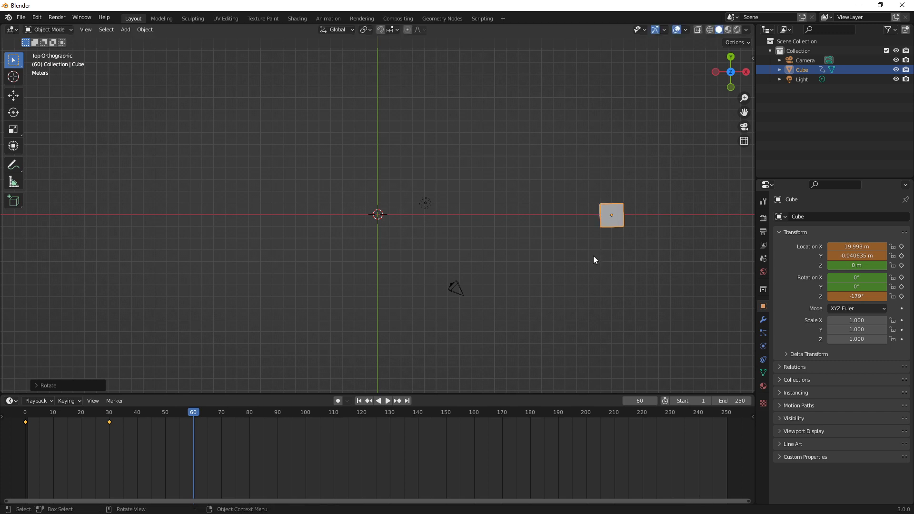
pyautogui.press('i')
pyautogui.click(593, 259)
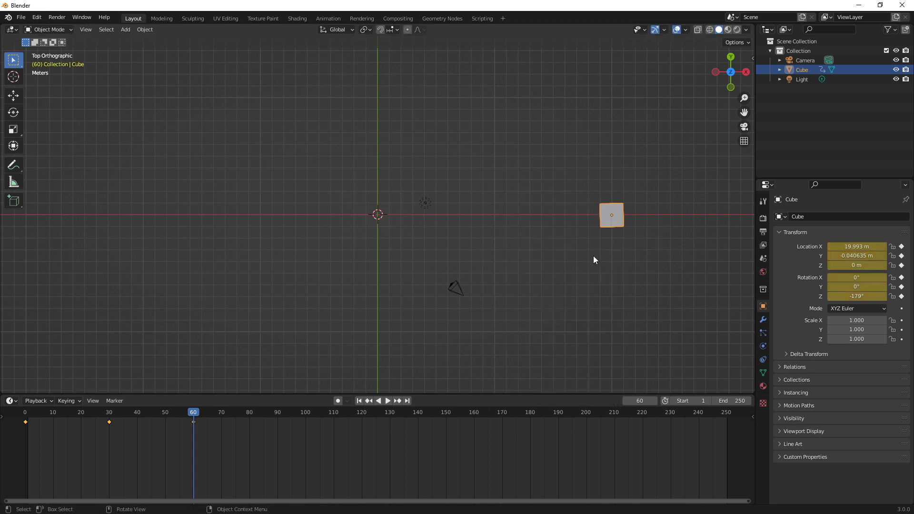
# - Keyframe the cube's location and rotation at frame 90, placed at about X 10 m, Y -10 m and rotated to about -270° on Z
pyautogui.click(277, 412)
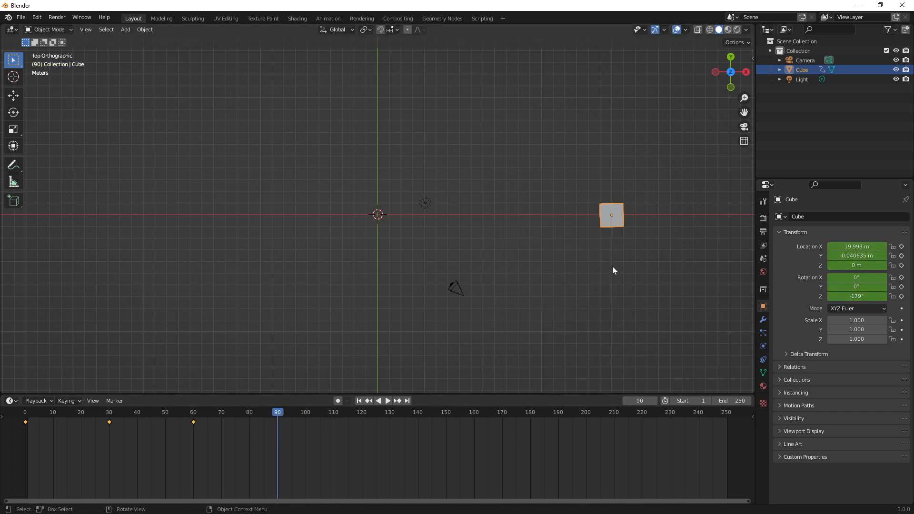
pyautogui.press('g')
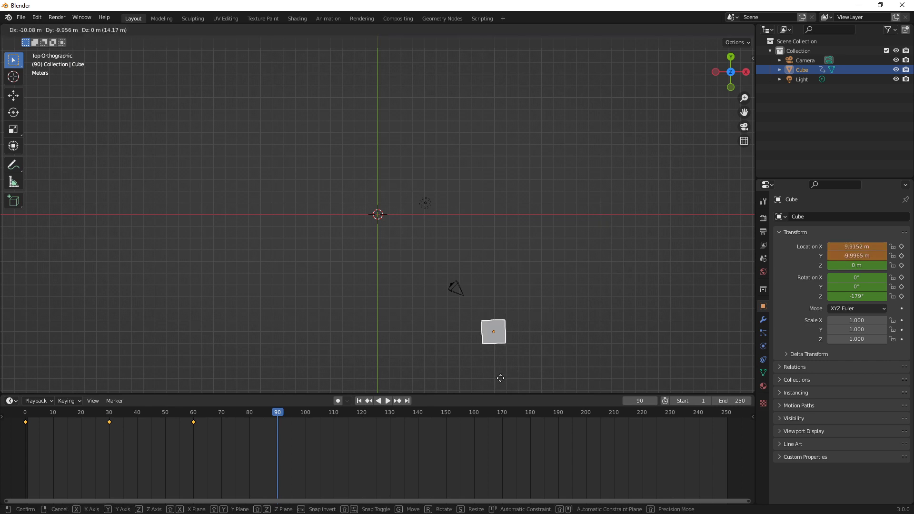
pyautogui.click(501, 379)
pyautogui.press('r')
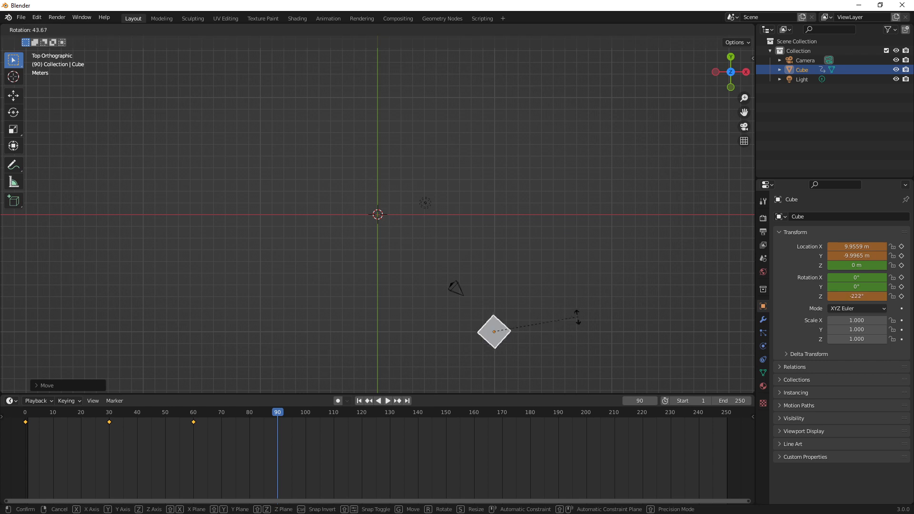
pyautogui.click(534, 363)
pyautogui.press('i')
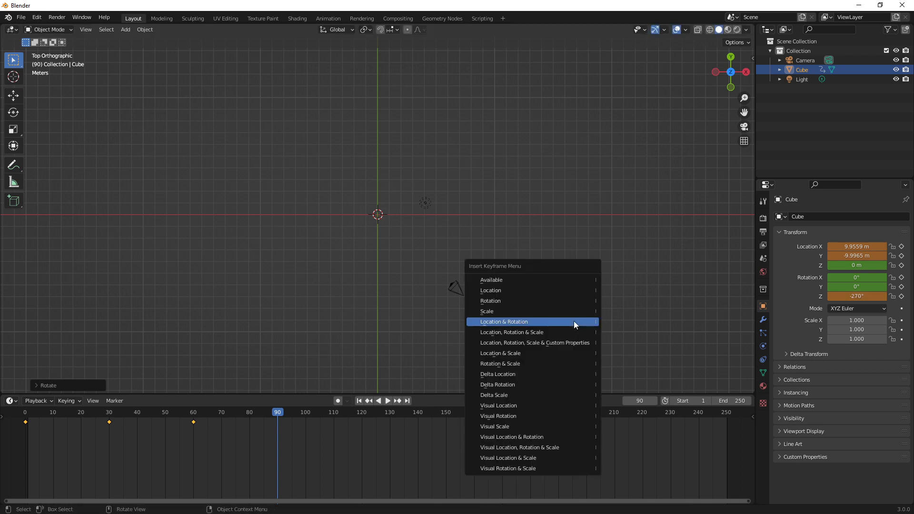
pyautogui.click(573, 321)
# - Keyframe the cube's location and rotation at frame 120, placed back at the origin and rotated to about -360° on Z
pyautogui.click(361, 412)
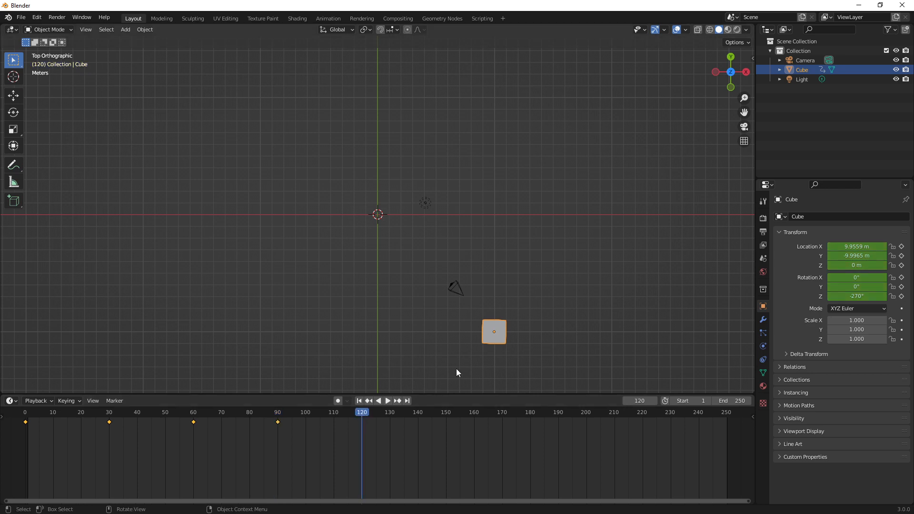
pyautogui.press('g')
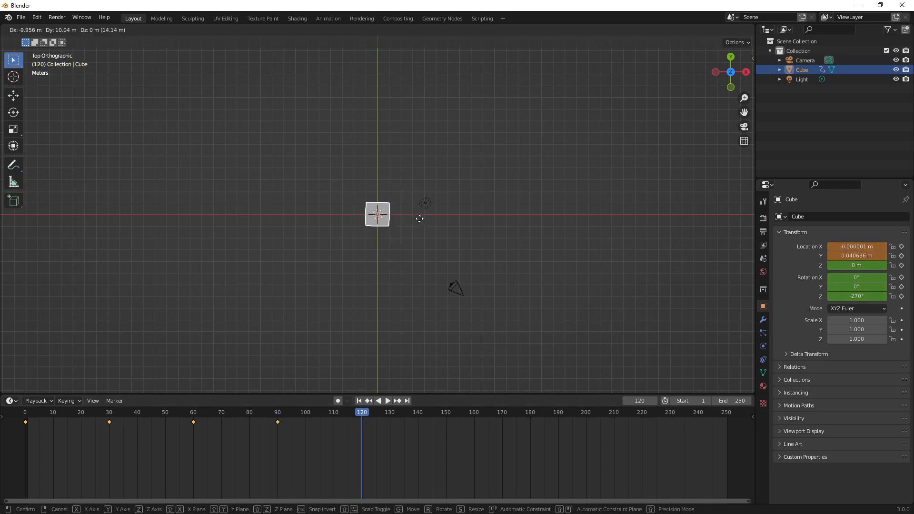
pyautogui.click(419, 219)
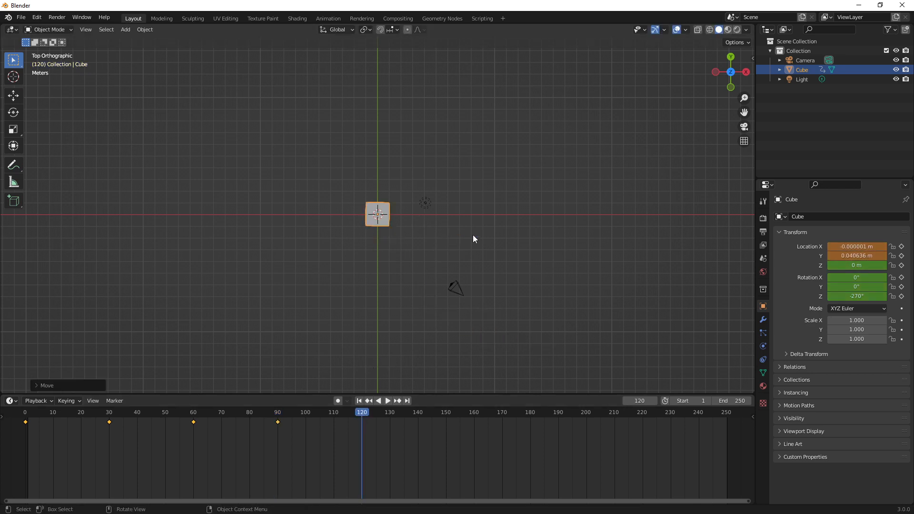
pyautogui.press('r')
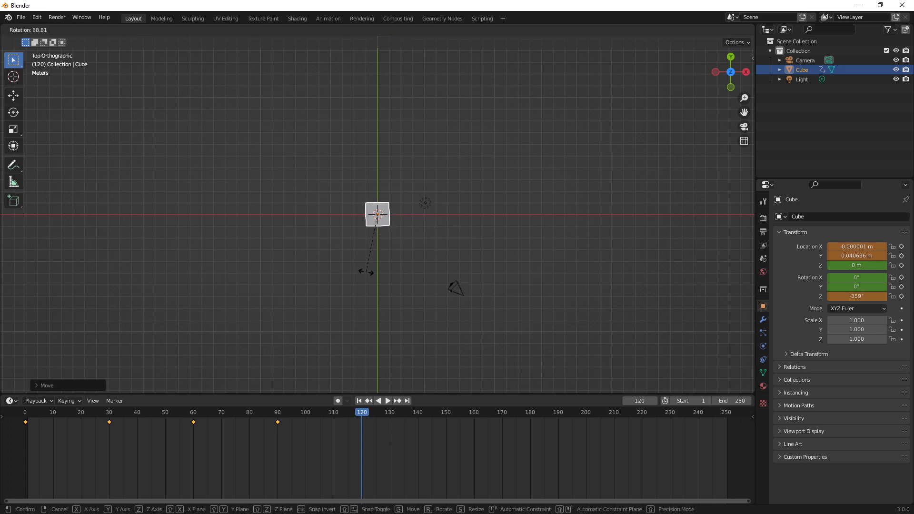
pyautogui.click(365, 271)
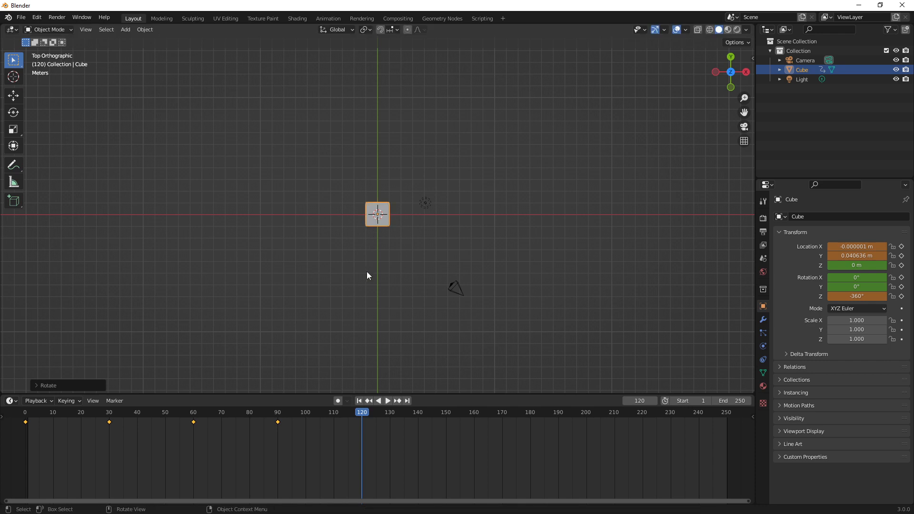
pyautogui.press('i')
pyautogui.click(481, 265)
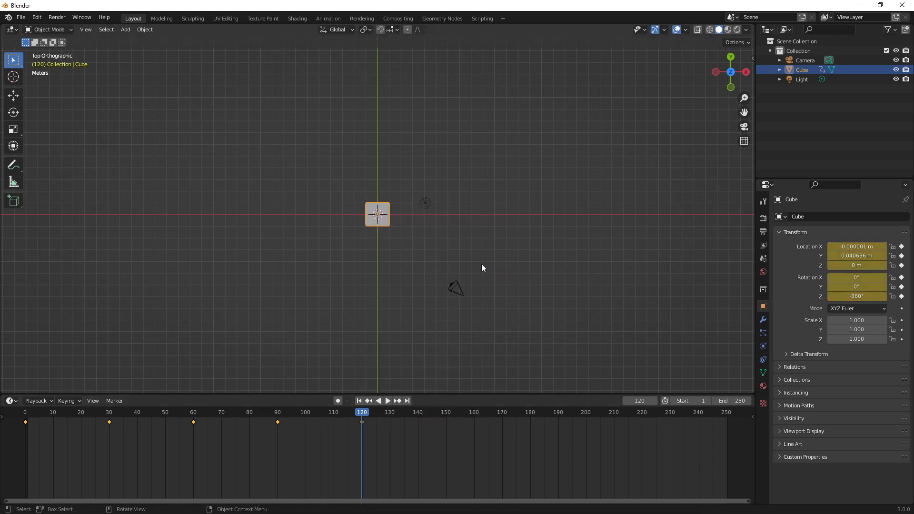
# - Play the cube's animation from frame 0 through its last keyframe and stop it
pyautogui.click(28, 413)
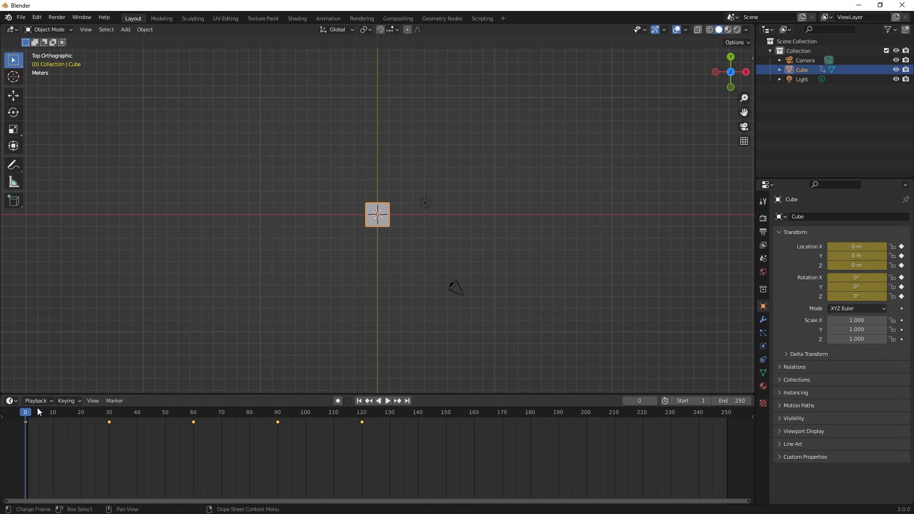
pyautogui.press('space')
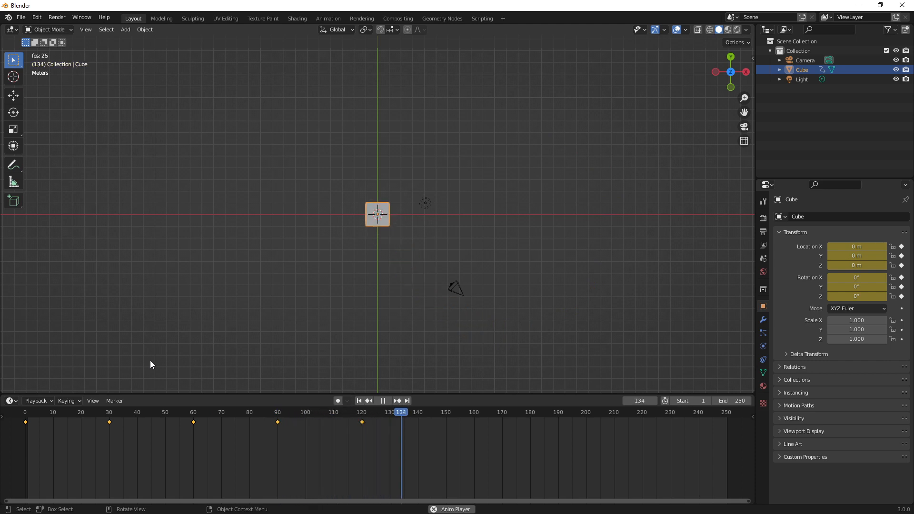
pyautogui.press('space')
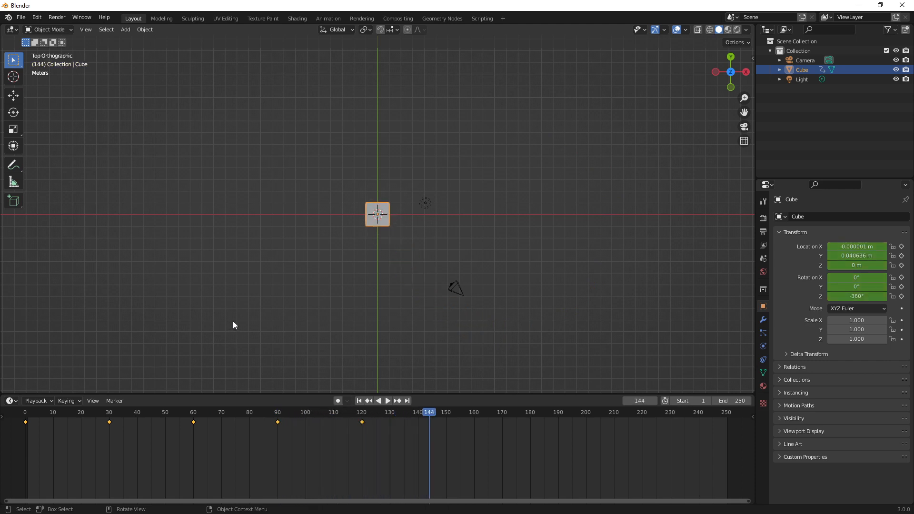
# - Start a new file without saving the current scene and view it in top orthographic
pyautogui.hotkey('ctrl', 'n')
pyautogui.click(329, 278)
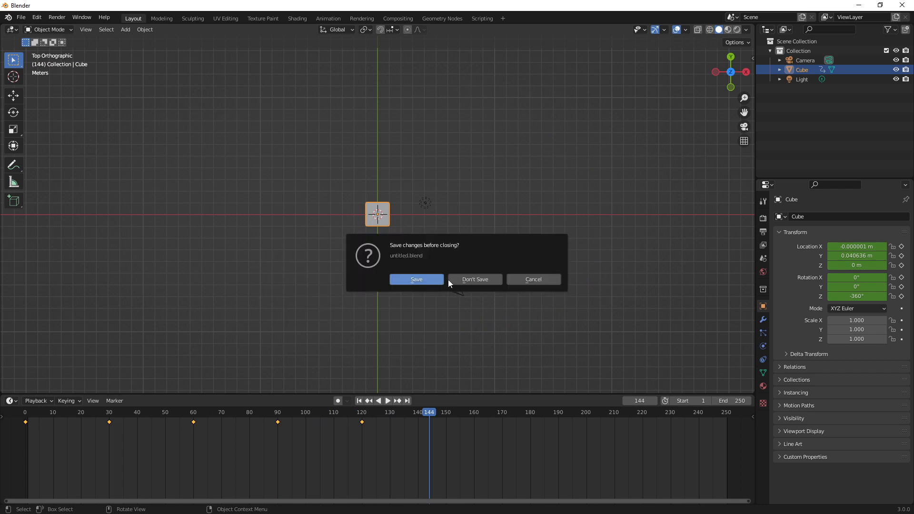
pyautogui.click(480, 280)
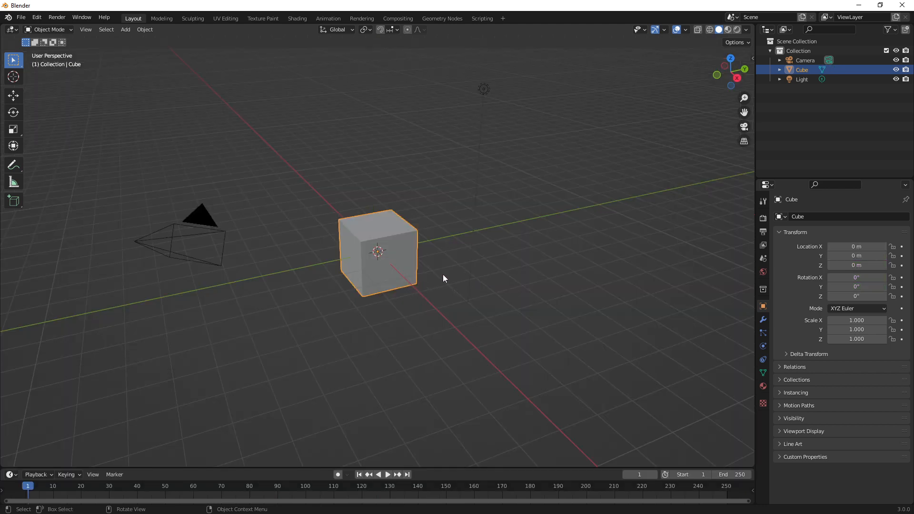
pyautogui.press('KP_7')
pyautogui.scroll(-5, 444, 272)
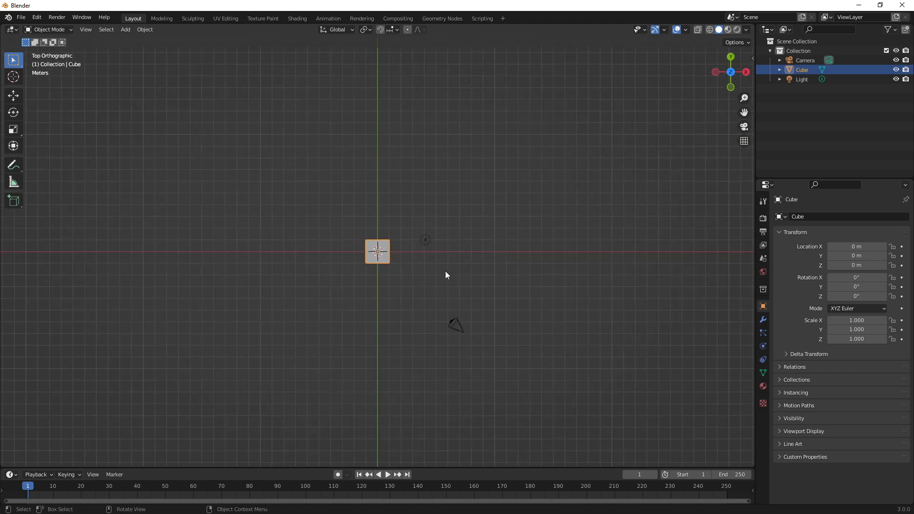
# - Place the 3D cursor on the Y axis about 10.4 m above the cube and add a Path curve there
pyautogui.click(433, 231)
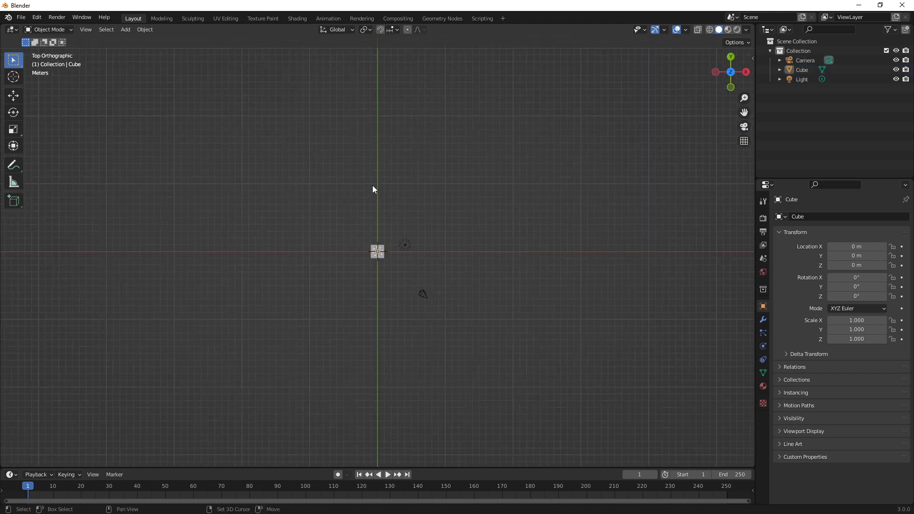
pyautogui.keyDown('shift'); pyautogui.moveTo(372, 185); pyautogui.dragTo(377, 180, button='right'); pyautogui.keyUp('shift')
pyautogui.hotkey('shift', 'a')
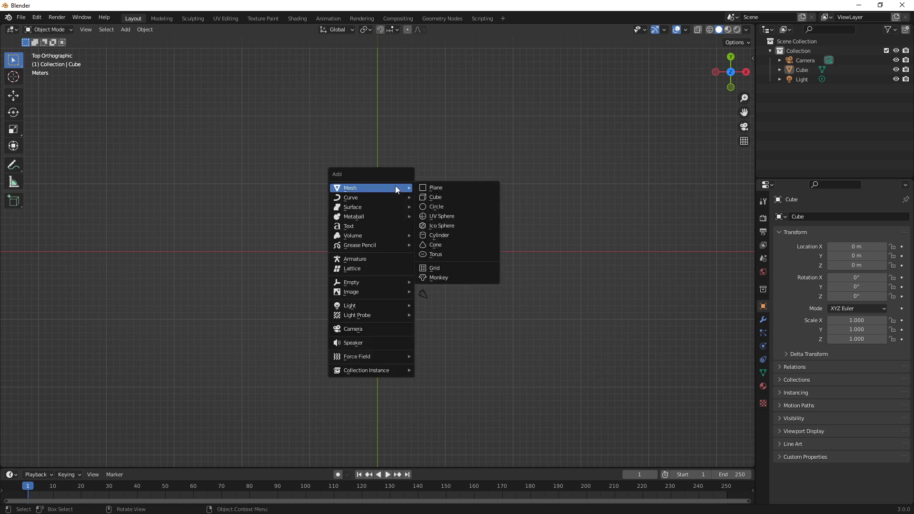
pyautogui.moveTo(381, 196)
pyautogui.click(447, 239)
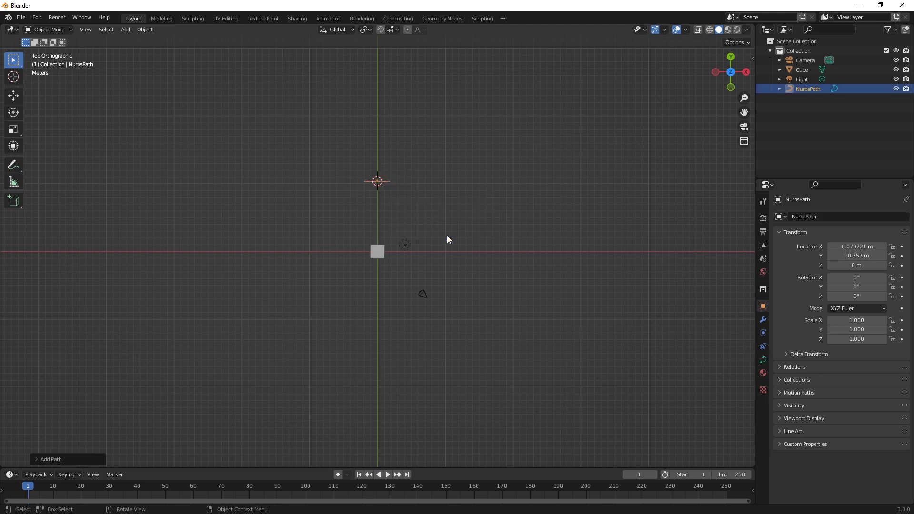
# - Scale the path up uniformly to about 9.1 times its original size
pyautogui.press('s')
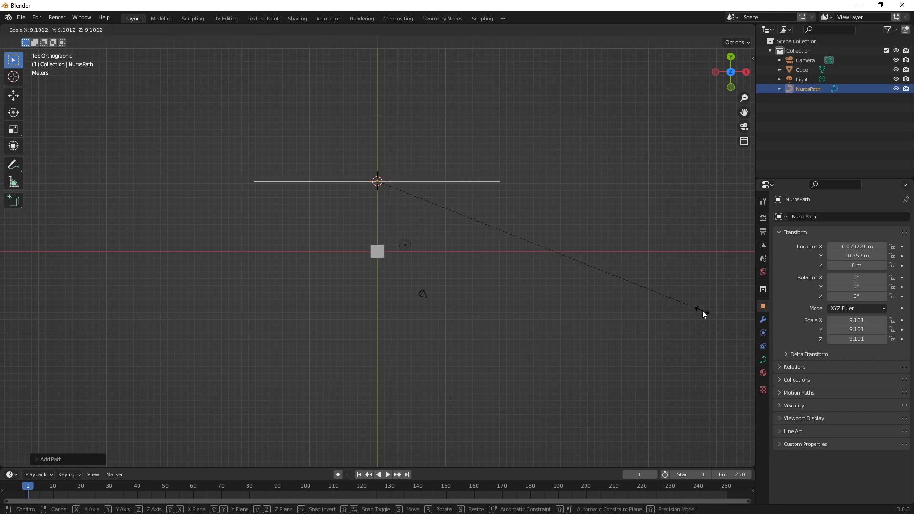
pyautogui.click(698, 308)
pyautogui.click(379, 254)
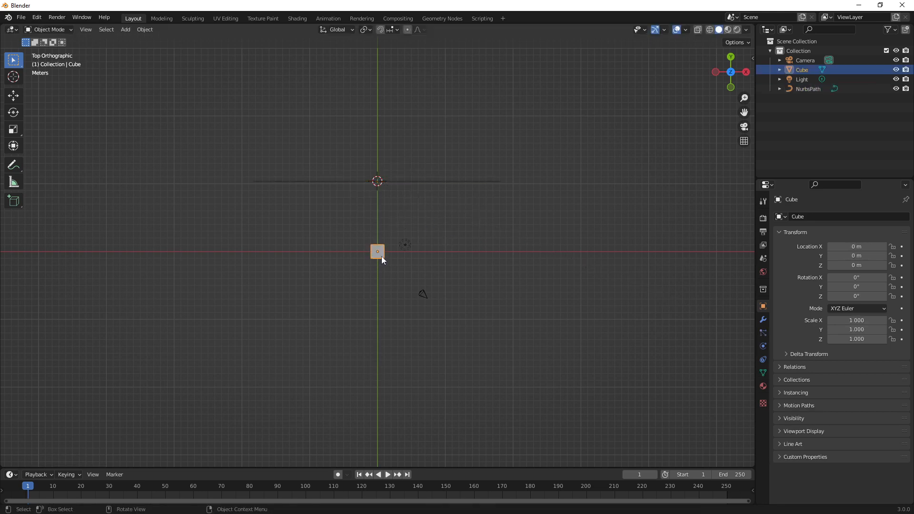
pyautogui.click(417, 182)
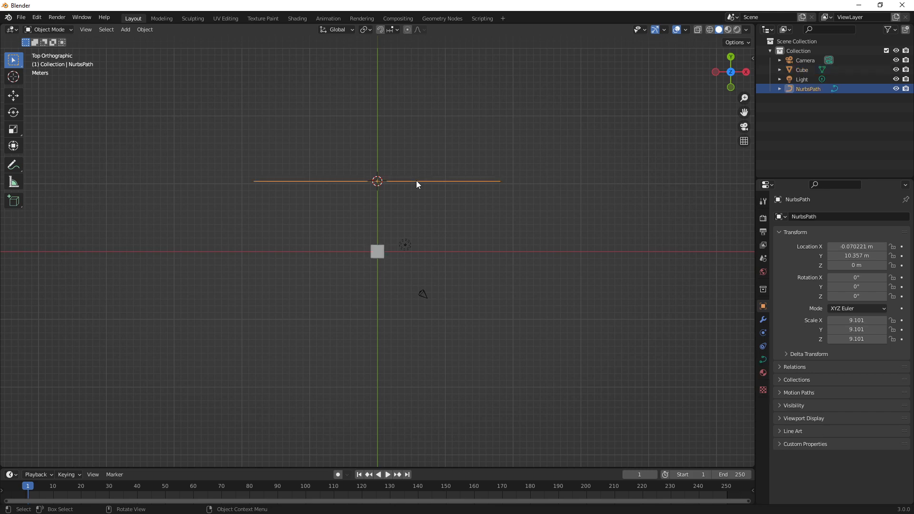
# - Add a Follow Path constraint to the cube with NurbsPath as its target
pyautogui.click(379, 257)
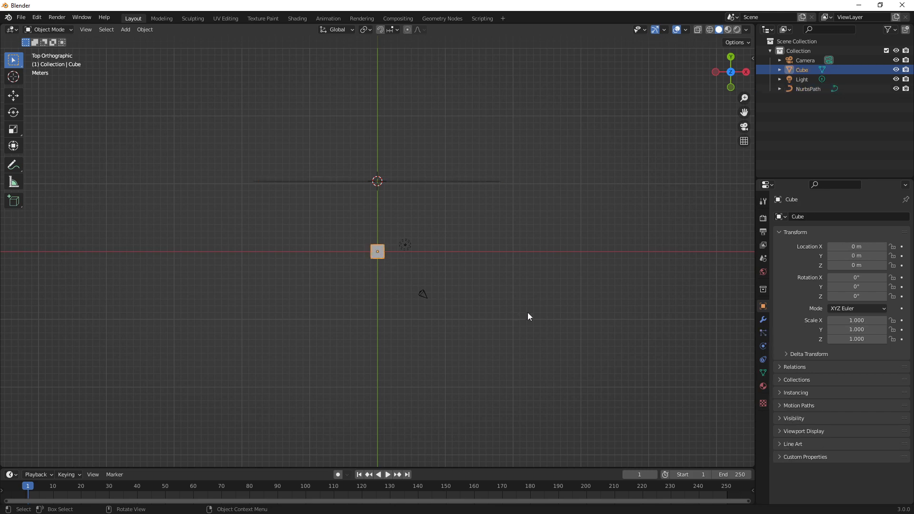
pyautogui.click(762, 364)
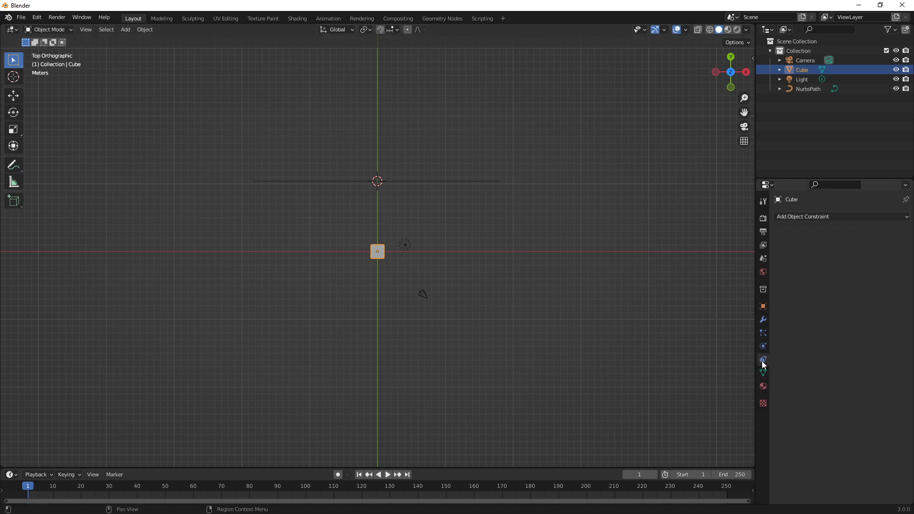
pyautogui.click(850, 217)
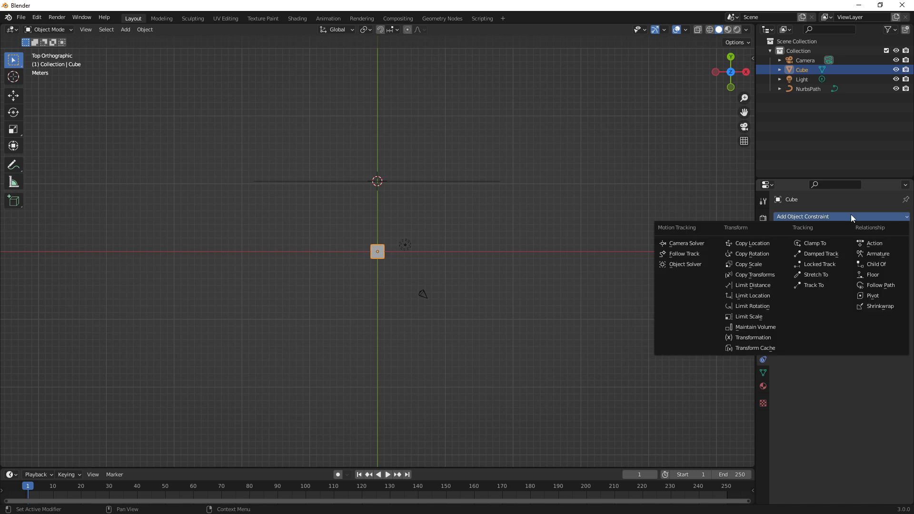
pyautogui.click(883, 285)
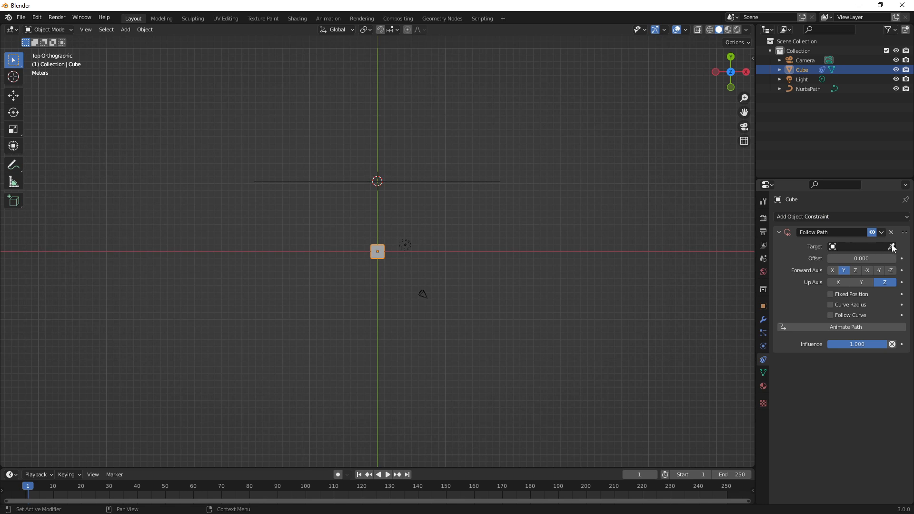
pyautogui.click(833, 247)
pyautogui.click(818, 261)
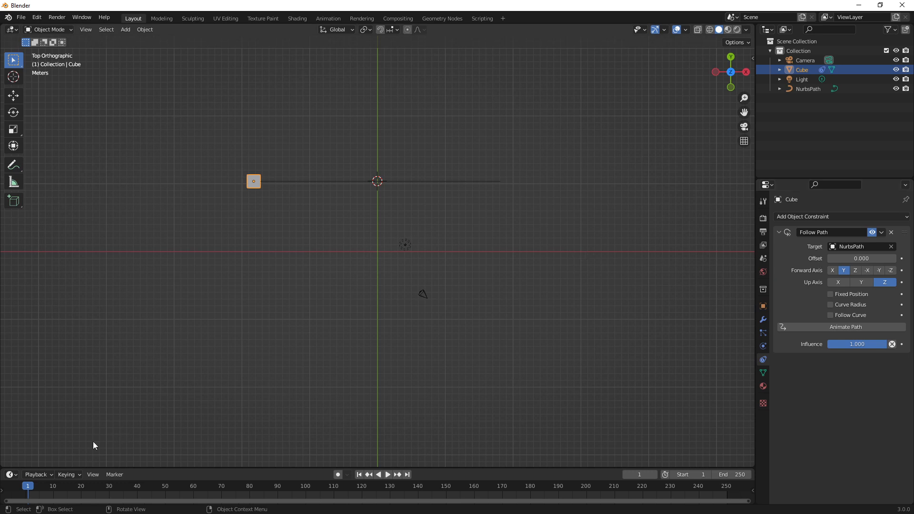
# - Make the timeline area taller, play the animation briefly and return to frame 1
pyautogui.moveTo(194, 468); pyautogui.dragTo(199, 417)
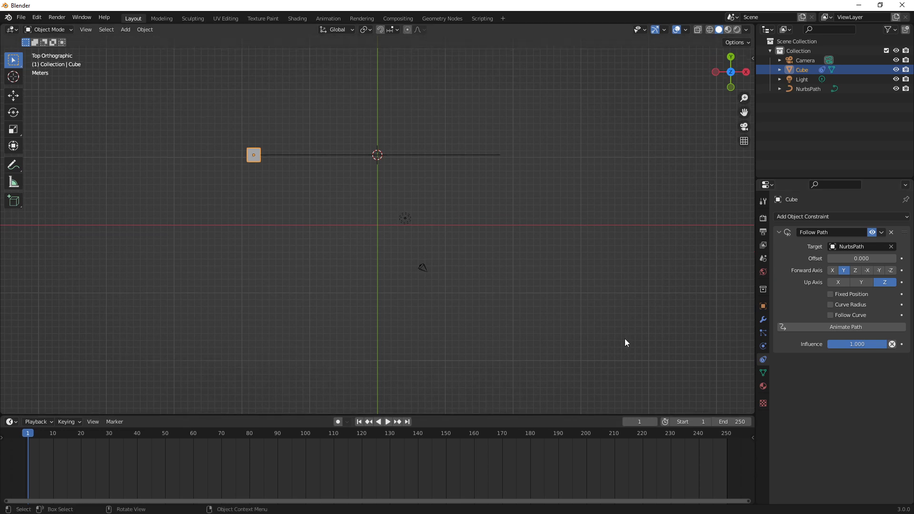
pyautogui.press('space')
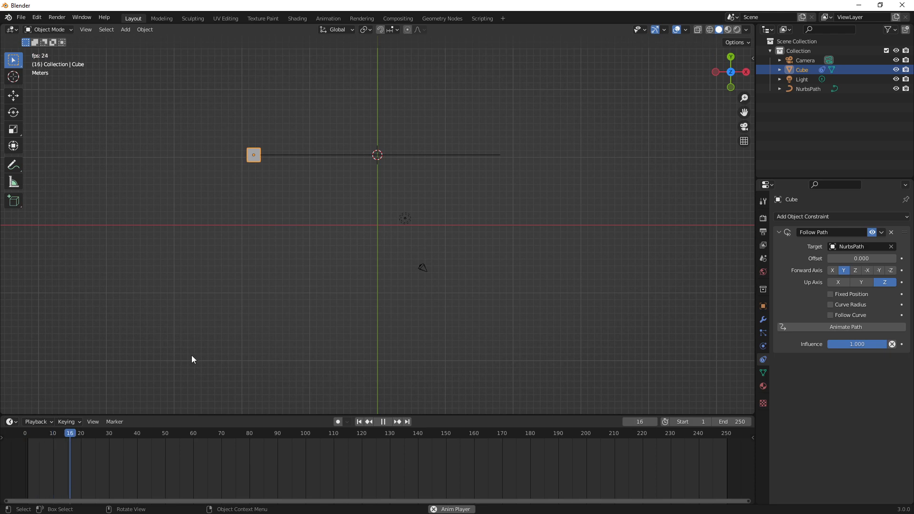
pyautogui.press('space')
pyautogui.click(28, 434)
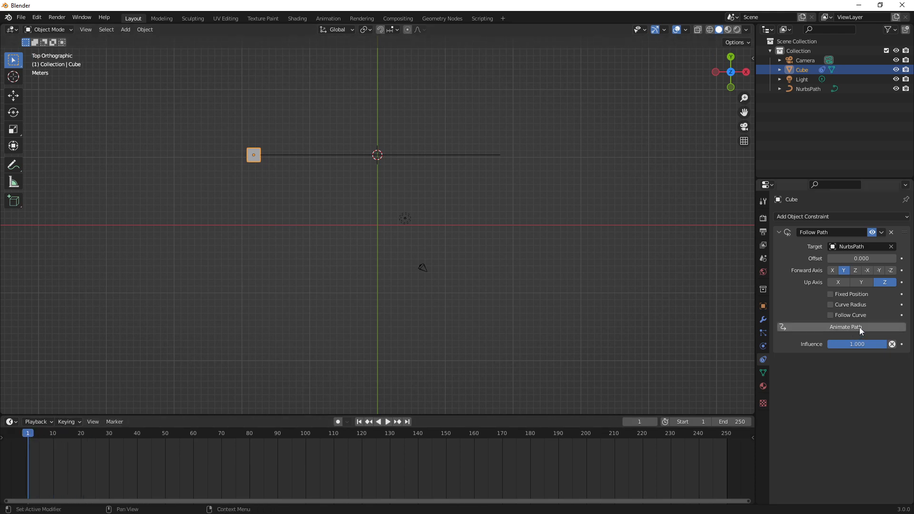
# - Apply Animate Path to the cube's Follow Path constraint, play the motion past the path's end and set the current frame to 100
pyautogui.press('space')
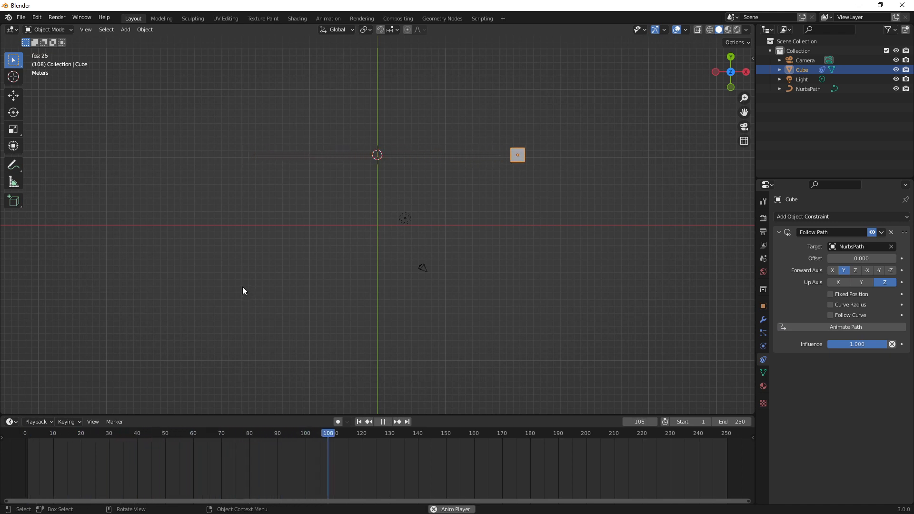
pyautogui.press('space')
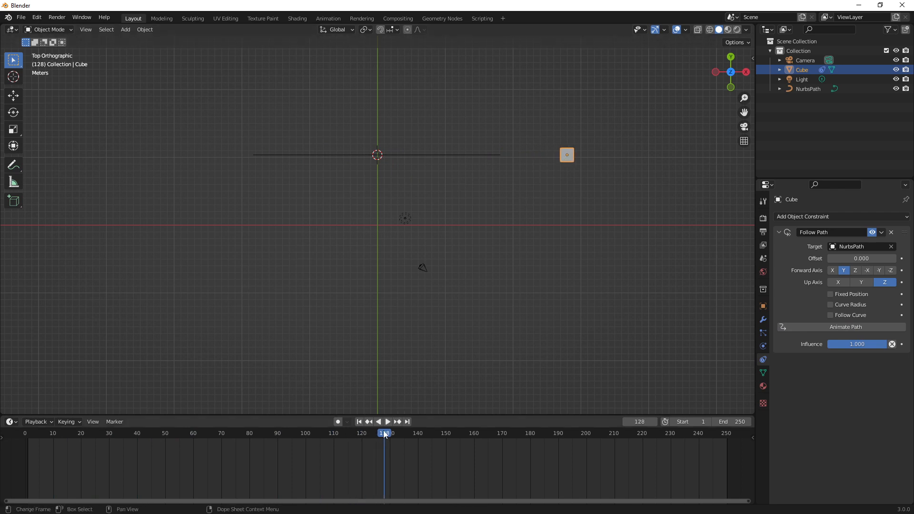
pyautogui.click(334, 436)
pyautogui.moveTo(334, 436); pyautogui.dragTo(305, 436)
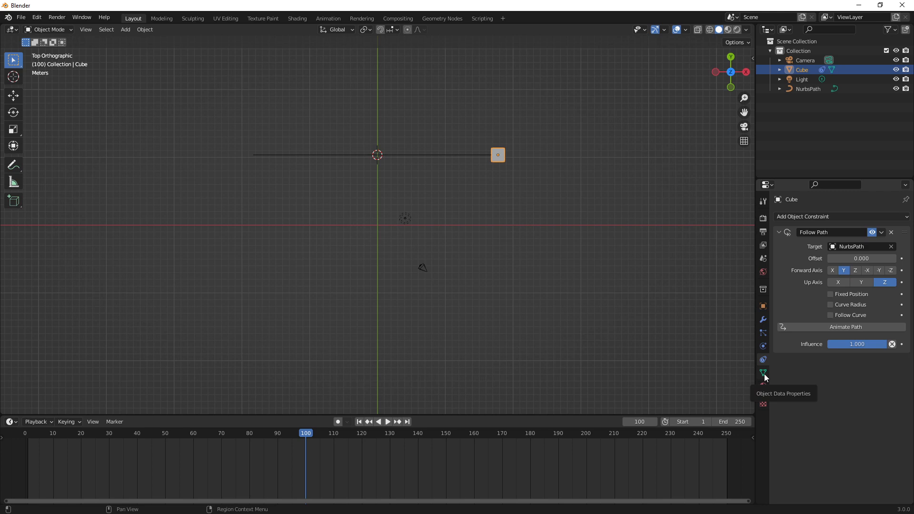
# - Set the path's Path Animation length to 250 frames in its curve data settings
pyautogui.click(427, 155)
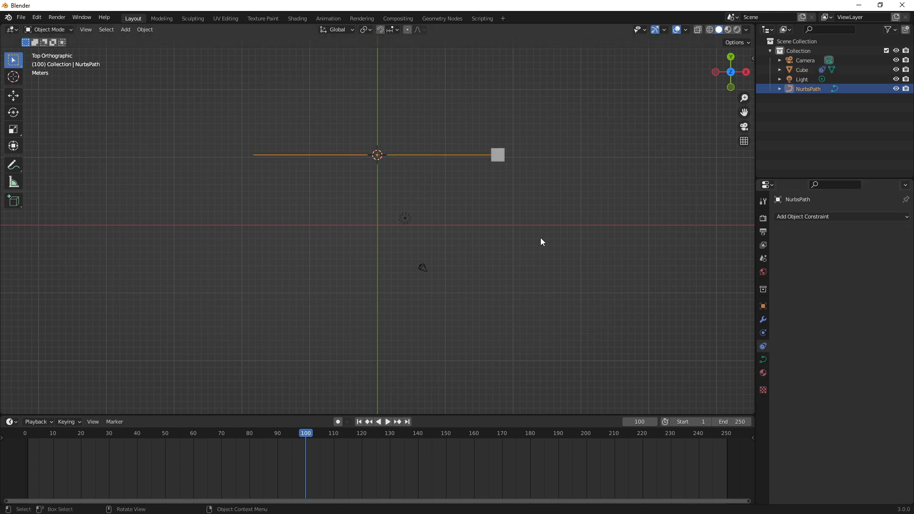
pyautogui.click(763, 359)
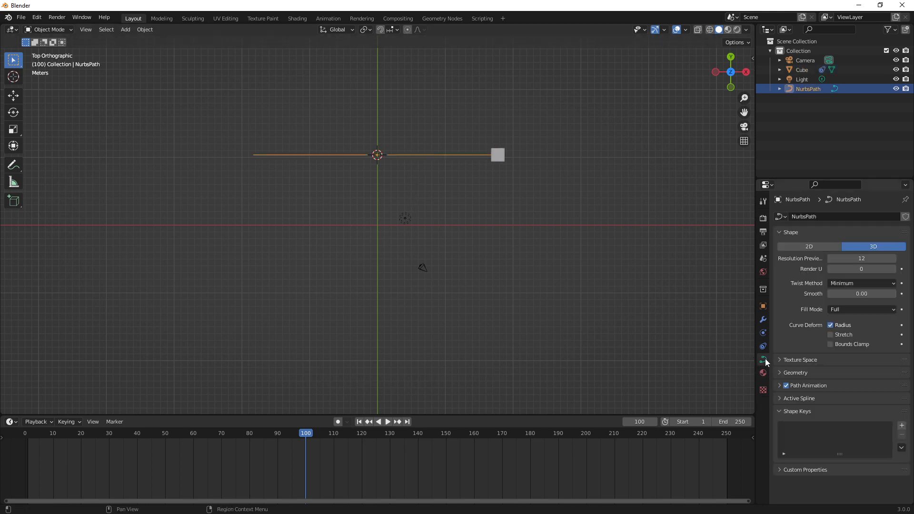
pyautogui.click(779, 385)
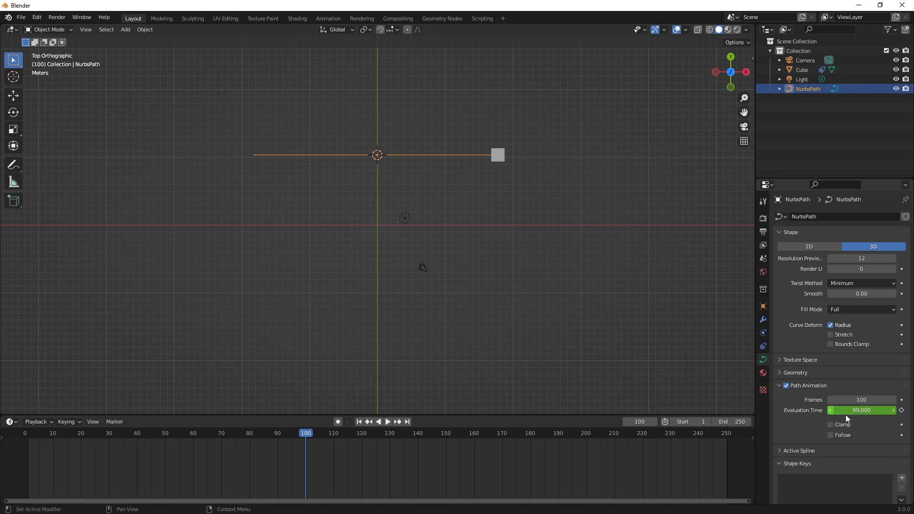
pyautogui.doubleClick(872, 400)
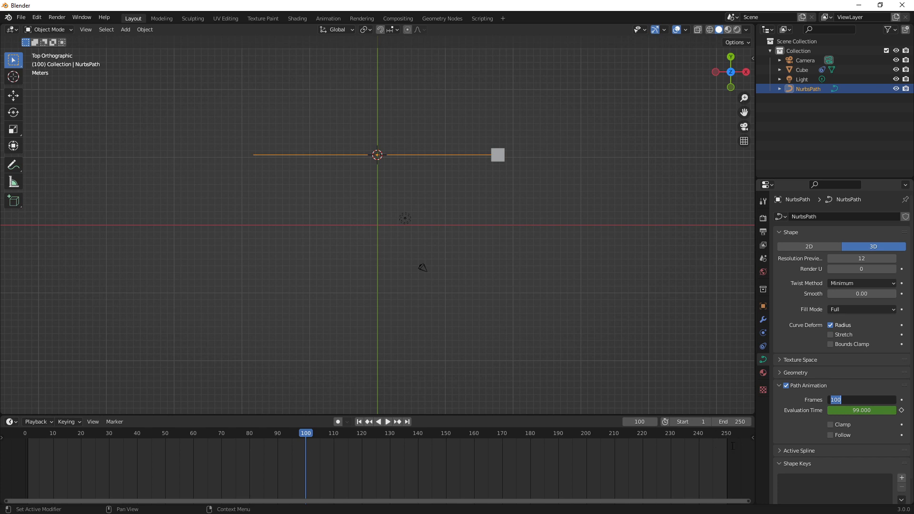
pyautogui.write('250')
pyautogui.press('Return')
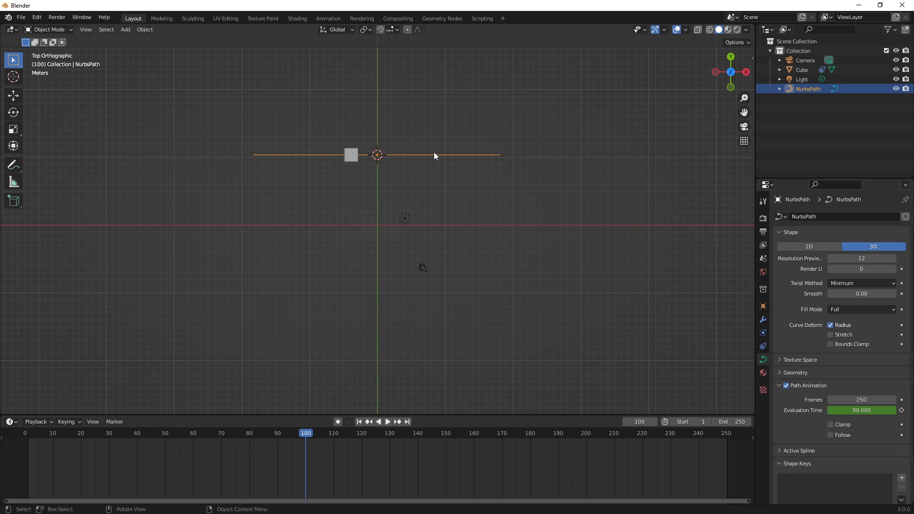
# - Scale the path up uniformly to about twice its current length
pyautogui.keyDown('shift'); pyautogui.moveTo(469, 180); pyautogui.dragTo(426, 257, button='middle'); pyautogui.keyUp('shift')
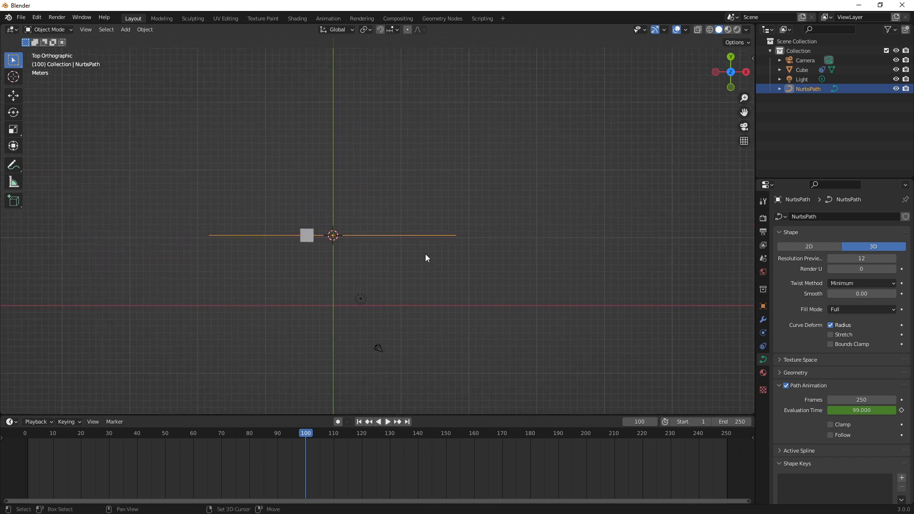
pyautogui.press('s')
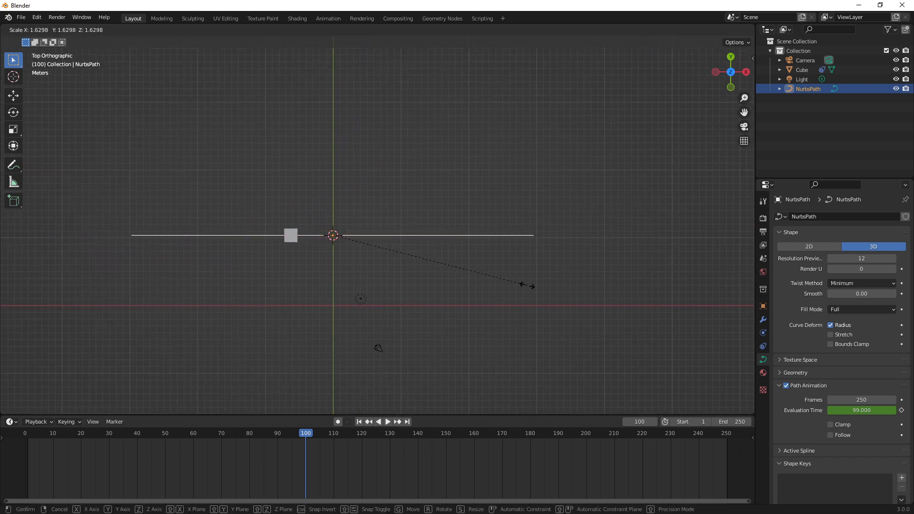
pyautogui.click(579, 292)
# - Bend the path into an S-curve by moving its fourth control point about 16 m toward -Y and its second about 14 m toward +Y
pyautogui.press('Tab')
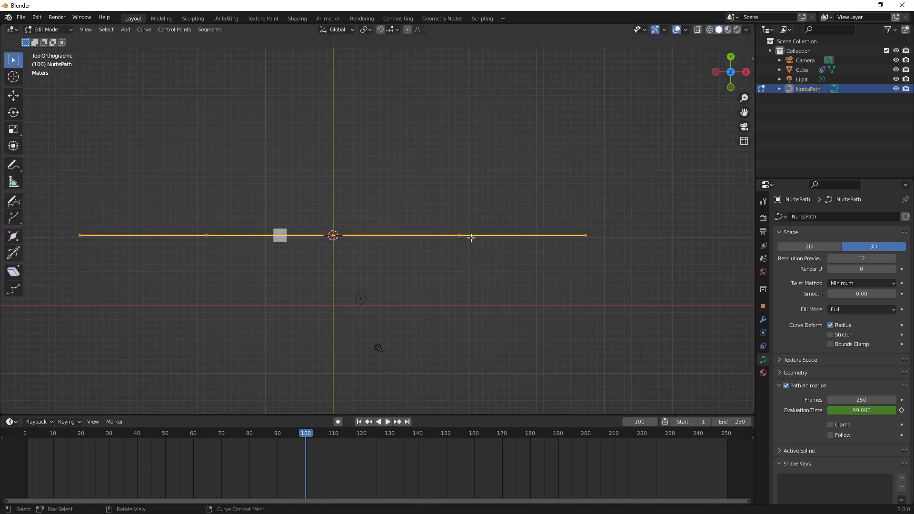
pyautogui.click(459, 235)
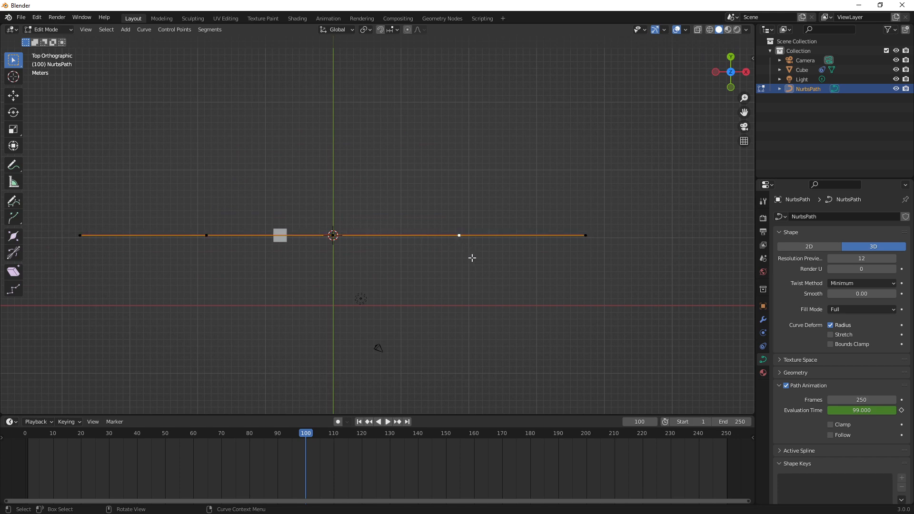
pyautogui.press('g')
pyautogui.click(465, 370)
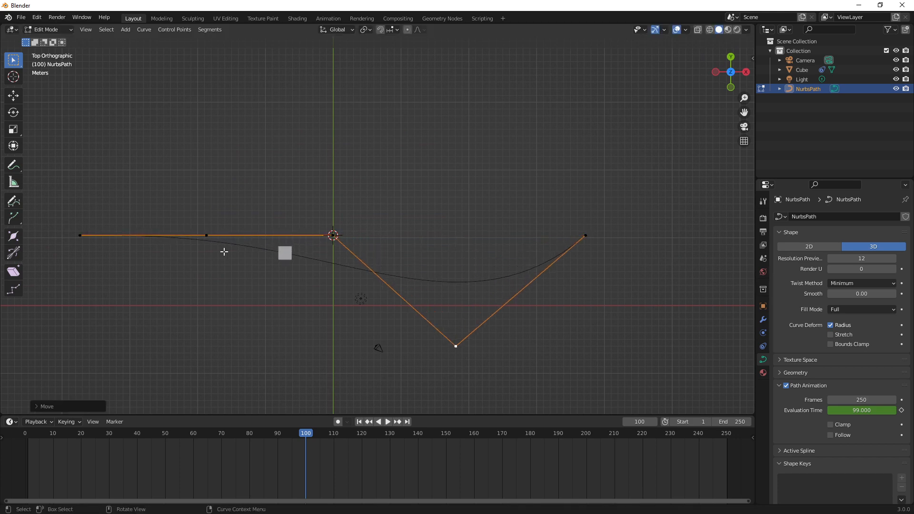
pyautogui.click(204, 234)
pyautogui.press('g')
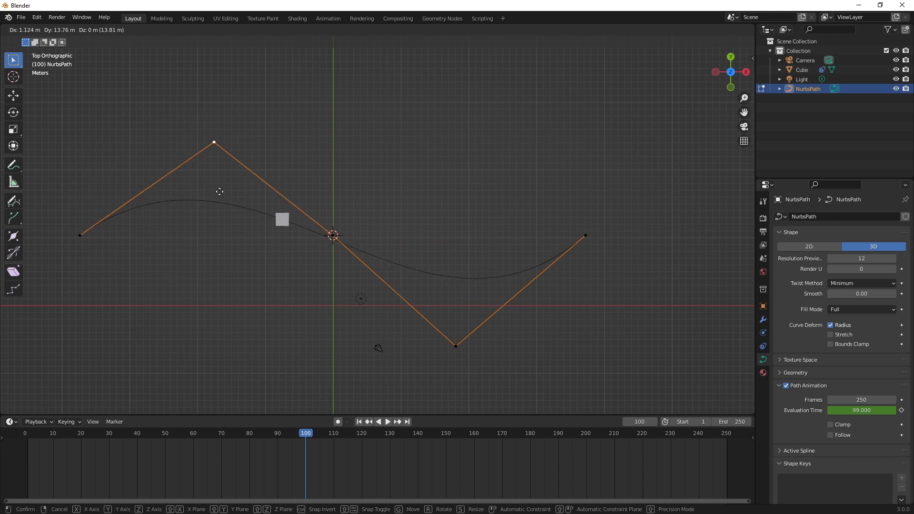
pyautogui.click(220, 191)
# - Raise the path's second control point about 10 m on Z in the right orthographic view
pyautogui.press('KP_3')
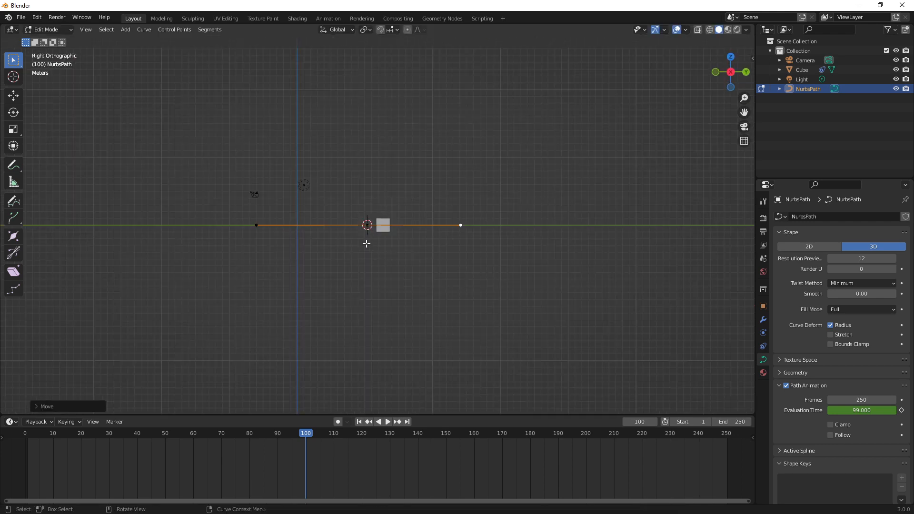
pyautogui.press('g')
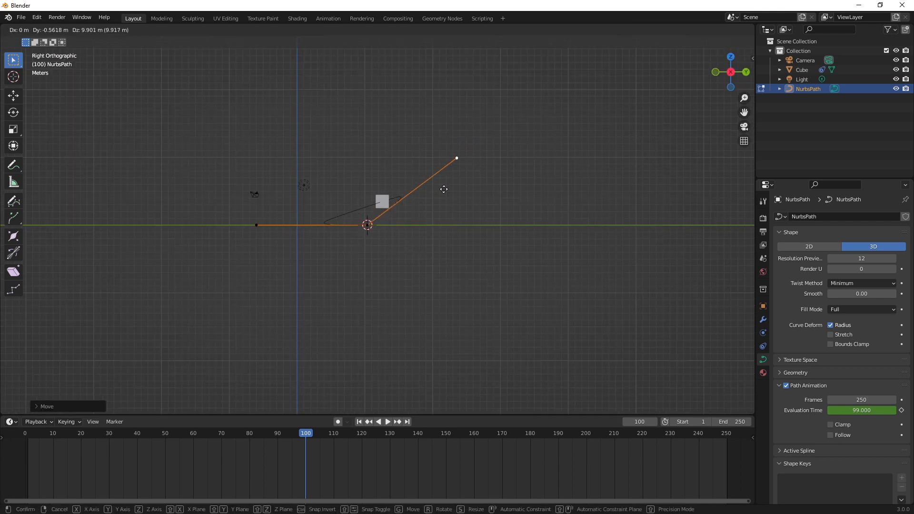
pyautogui.click(444, 187)
# - In top view, extend the path from its +X end with five extruded control points curving back above the original section, and leave Edit Mode
pyautogui.press('KP_7')
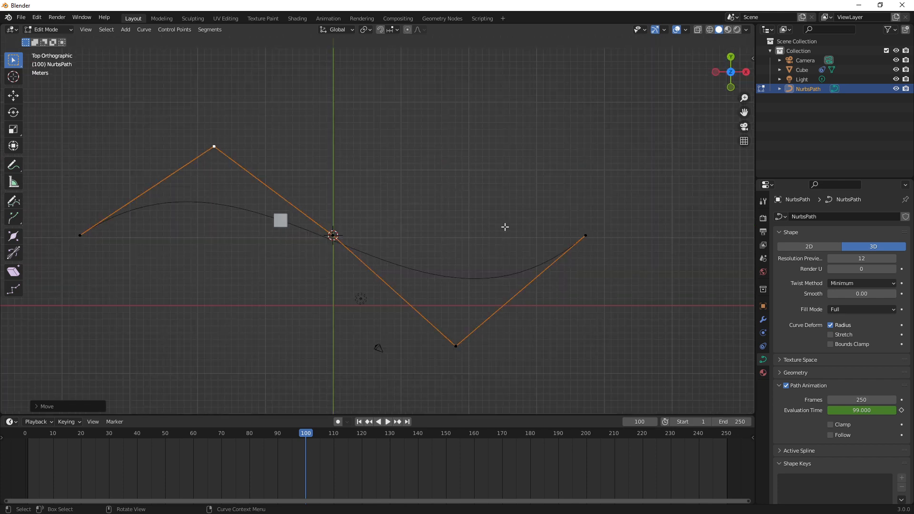
pyautogui.click(587, 234)
pyautogui.scroll(-4, 442, 179)
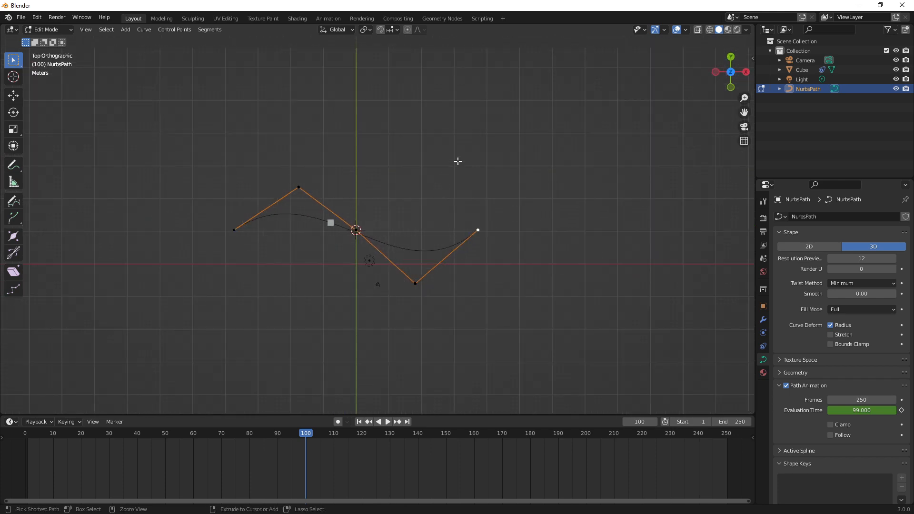
pyautogui.keyDown('ctrl'); pyautogui.rightClick(498, 159); pyautogui.keyUp('ctrl')
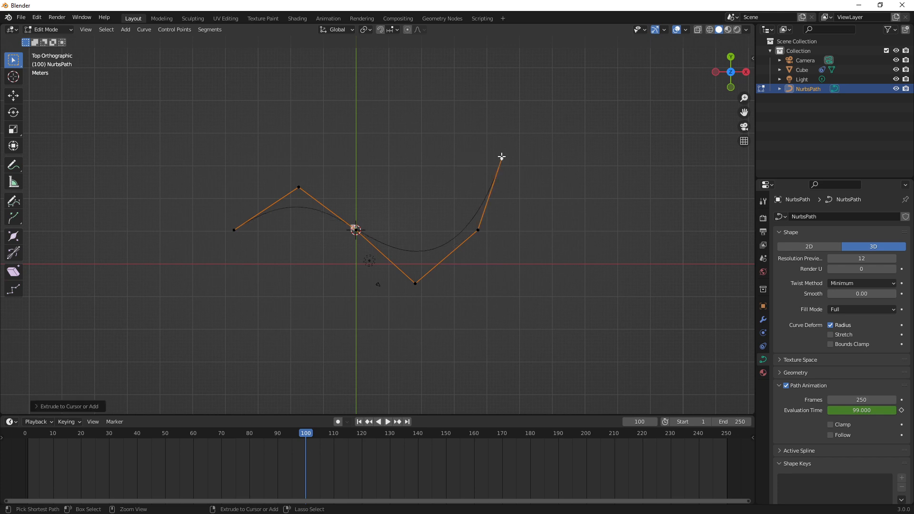
pyautogui.keyDown('ctrl'); pyautogui.rightClick(477, 114); pyautogui.keyUp('ctrl')
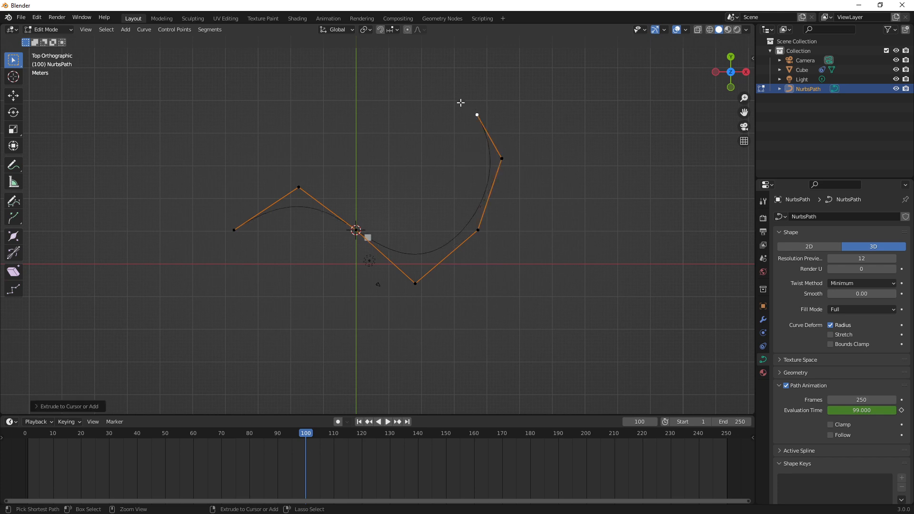
pyautogui.keyDown('ctrl'); pyautogui.rightClick(373, 77); pyautogui.keyUp('ctrl')
pyautogui.keyDown('ctrl'); pyautogui.rightClick(272, 76); pyautogui.keyUp('ctrl')
pyautogui.keyDown('ctrl'); pyautogui.rightClick(214, 101); pyautogui.keyUp('ctrl')
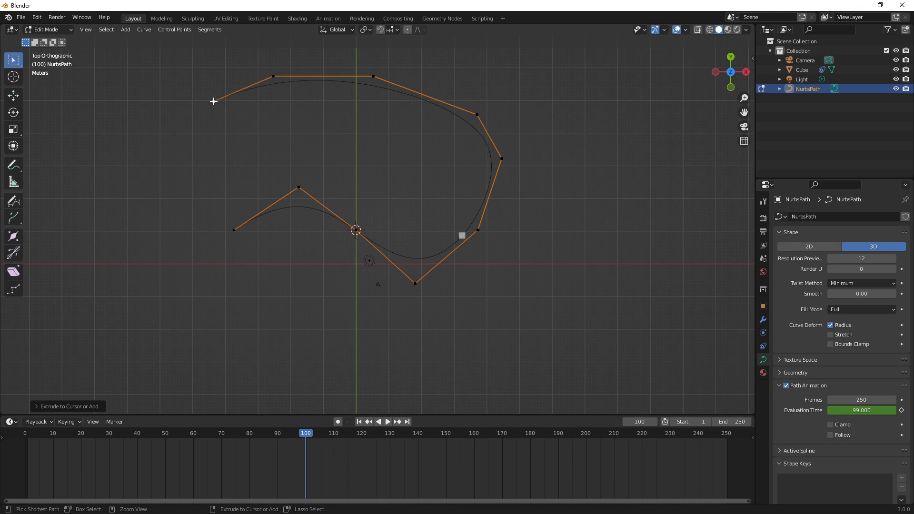
pyautogui.press('Tab')
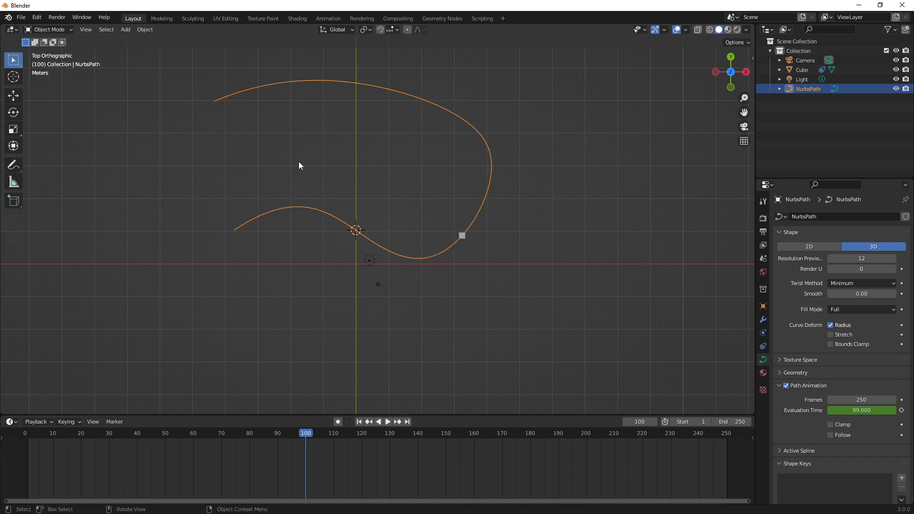
# - Play the animation from frame 1 to check the cube's motion along the extended path
pyautogui.click(28, 437)
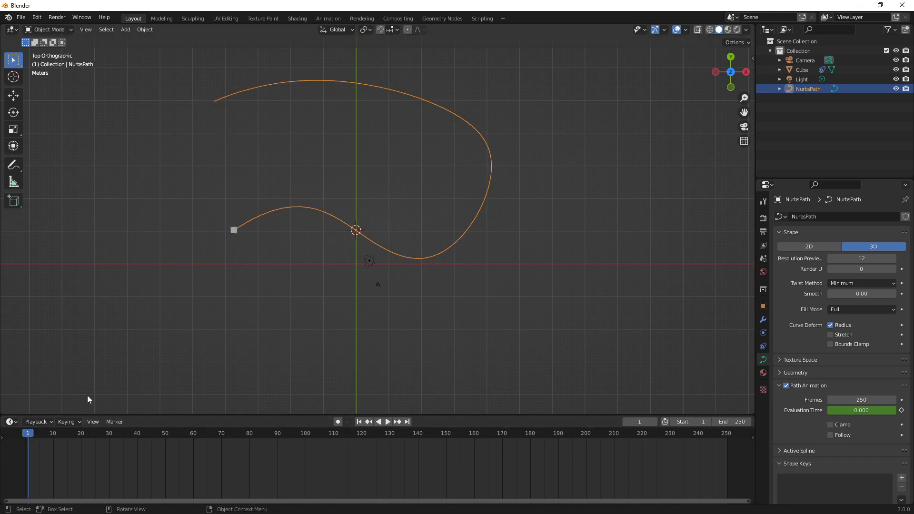
pyautogui.press('space')
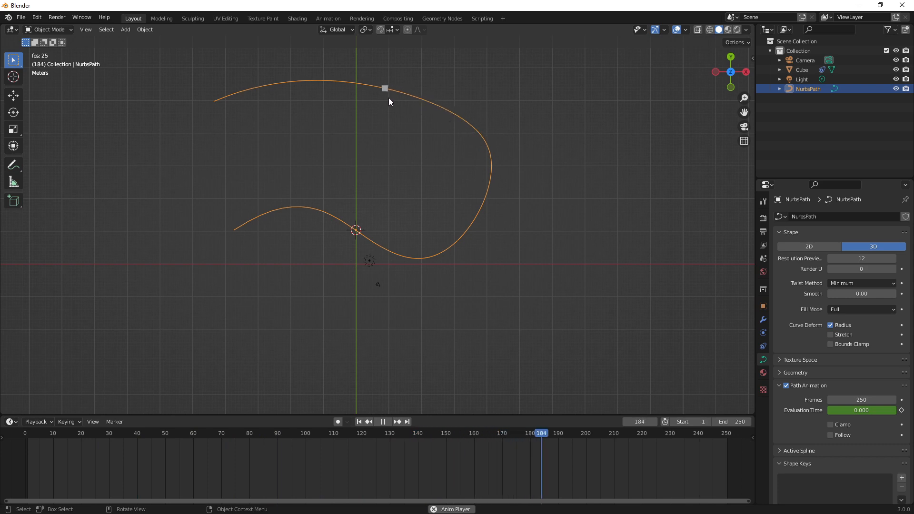
pyautogui.press('space')
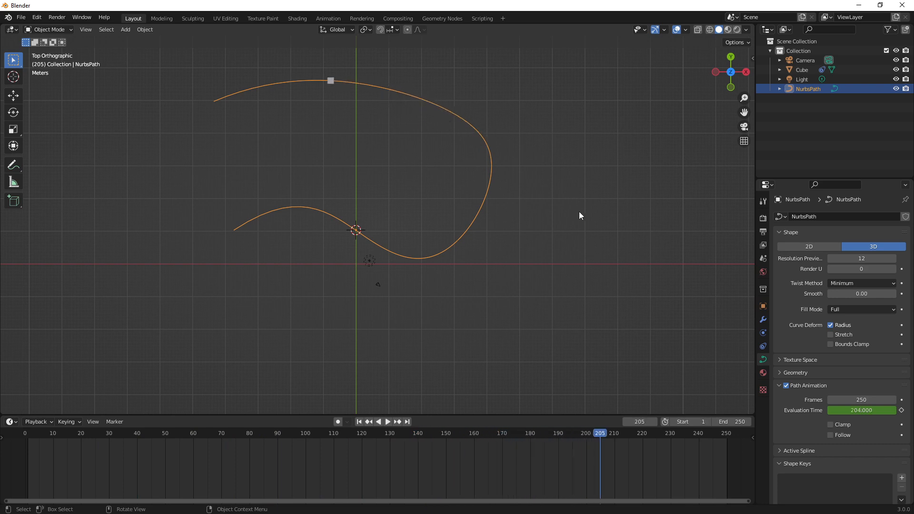
# - Enable Follow Curve on the cube's Follow Path constraint
pyautogui.click(763, 346)
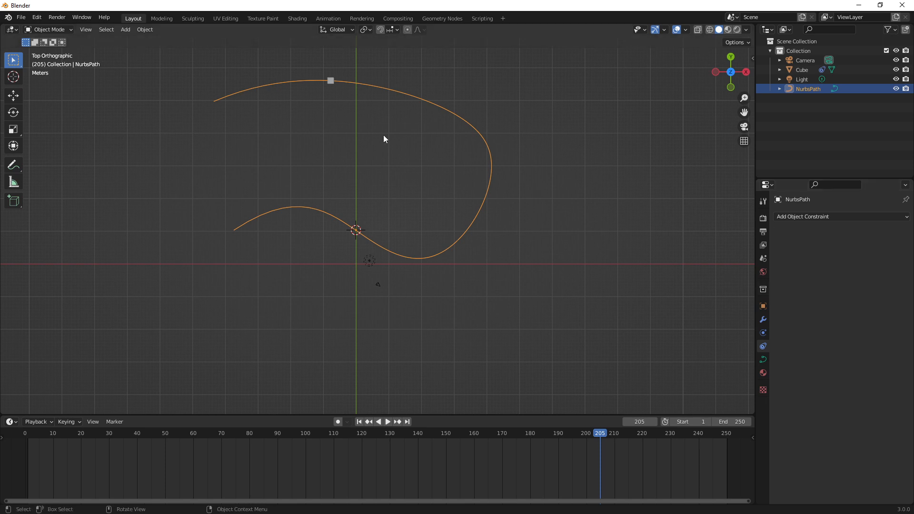
pyautogui.click(330, 82)
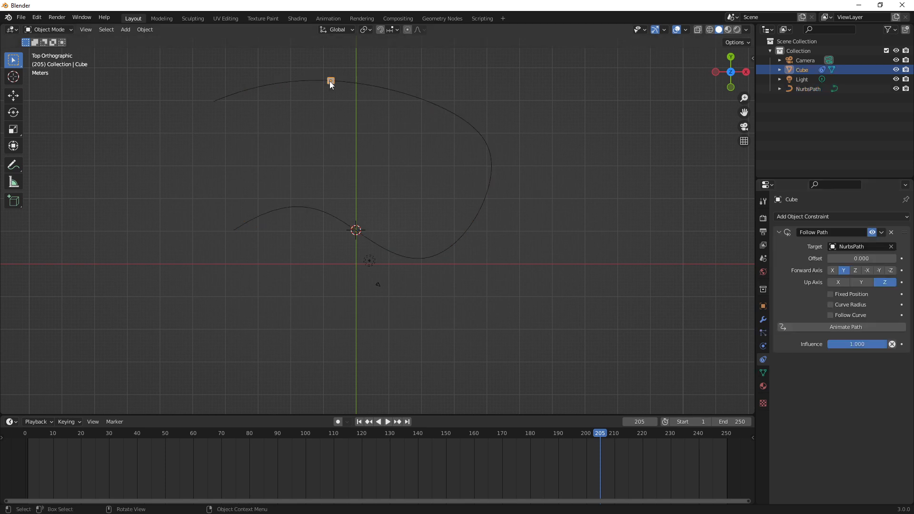
pyautogui.click(830, 315)
# - Play the animation from frame 1 to check how the cube turns with the direction of the curve
pyautogui.click(27, 433)
pyautogui.scroll(3, 295, 222)
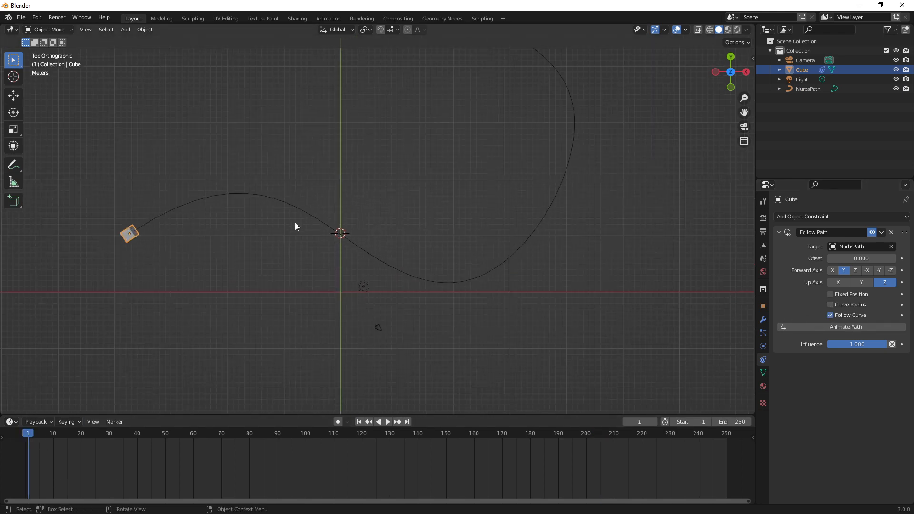
pyautogui.press('space')
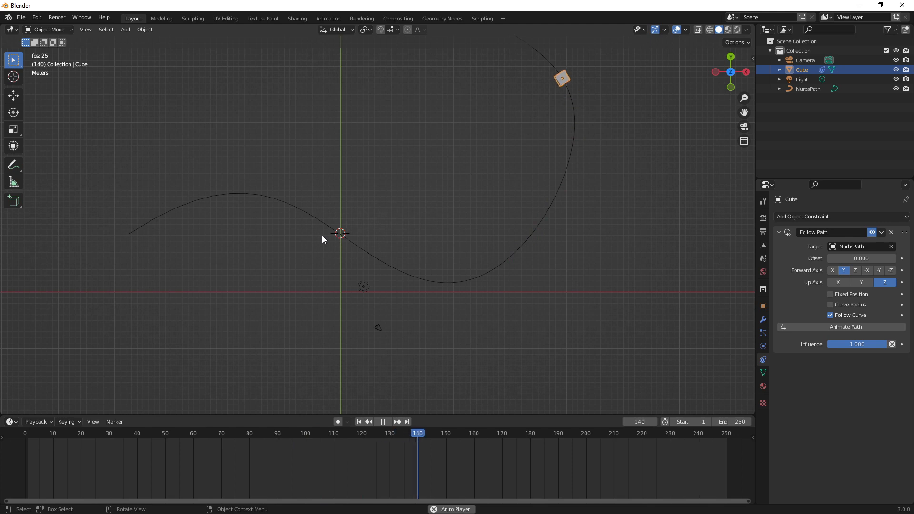
pyautogui.scroll(-3, 368, 201)
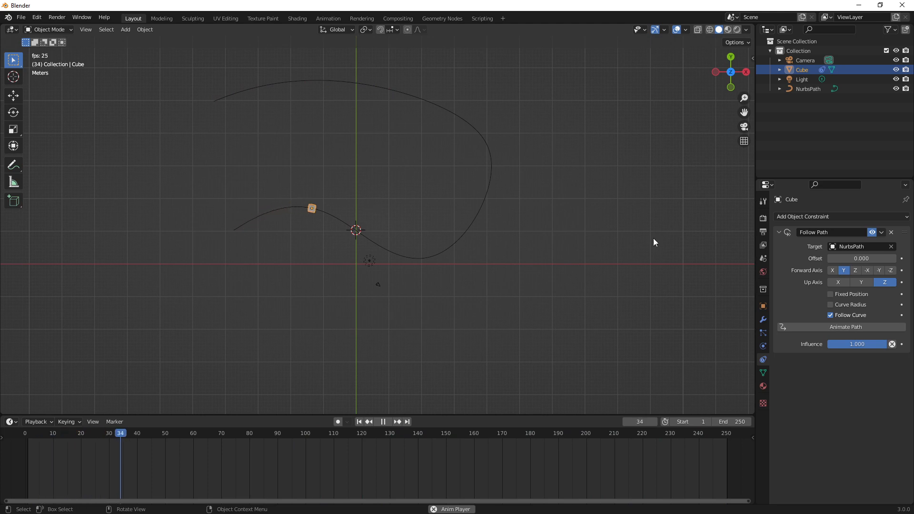
pyautogui.press('space')
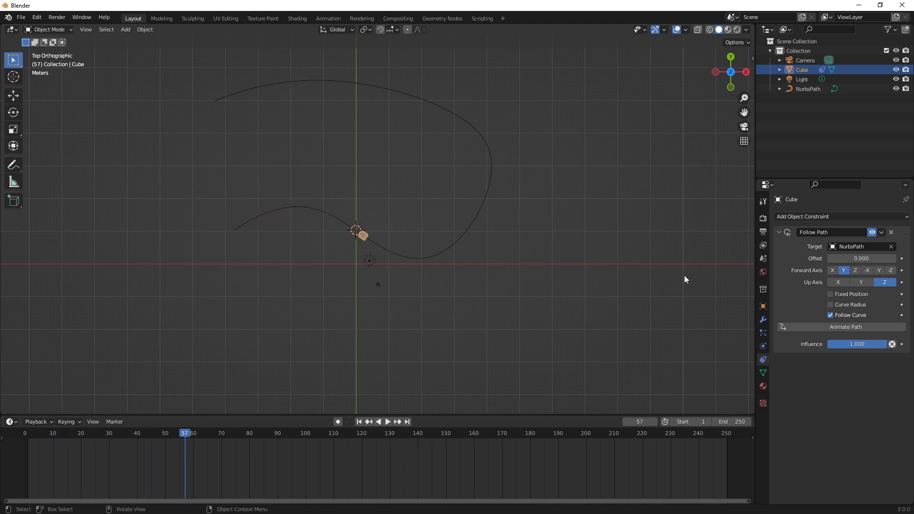
# - In right orthographic view, lower the path's sixth control point about 13 m on Z, reposition the seventh, and leave Edit Mode
pyautogui.click(460, 242)
pyautogui.press('Tab')
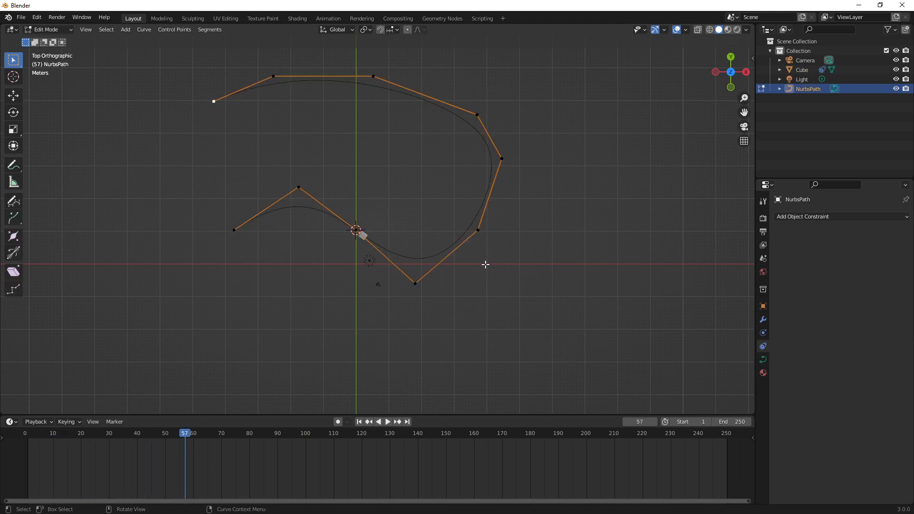
pyautogui.press('KP_3')
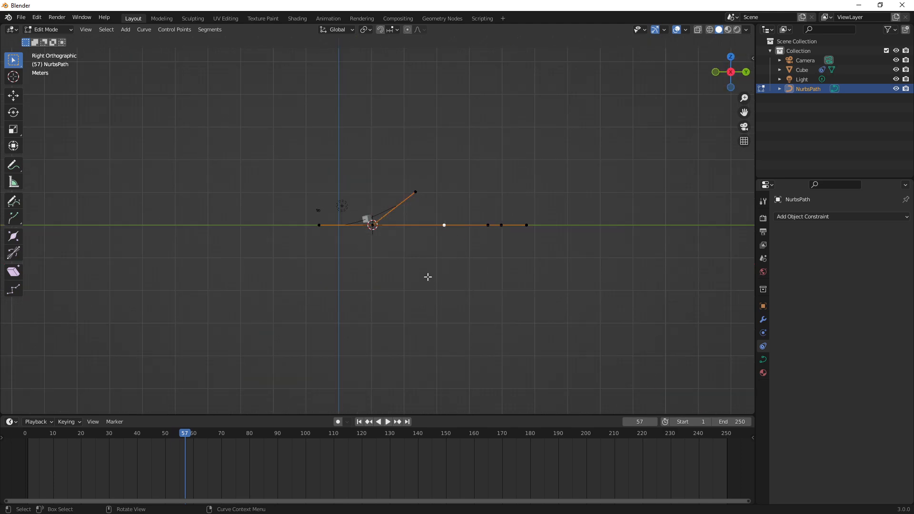
pyautogui.press('g')
pyautogui.click(446, 275)
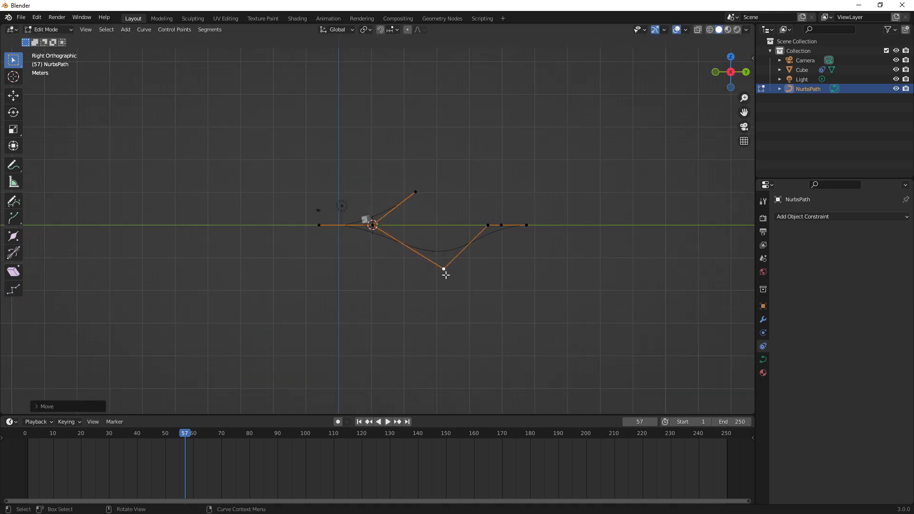
pyautogui.click(487, 225)
pyautogui.press('g')
pyautogui.click(512, 242)
pyautogui.moveTo(336, 283); pyautogui.dragTo(390, 320, button='middle')
pyautogui.press('Tab')
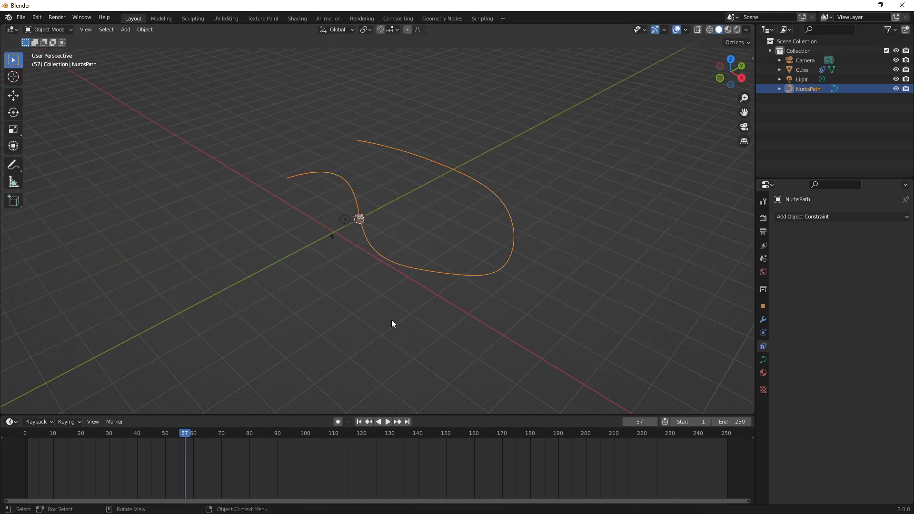
# - Play the animation from the first frame in perspective view to check the cube's motion along the reshaped path
pyautogui.hotkey('shift', 'Left')
pyautogui.press('space')
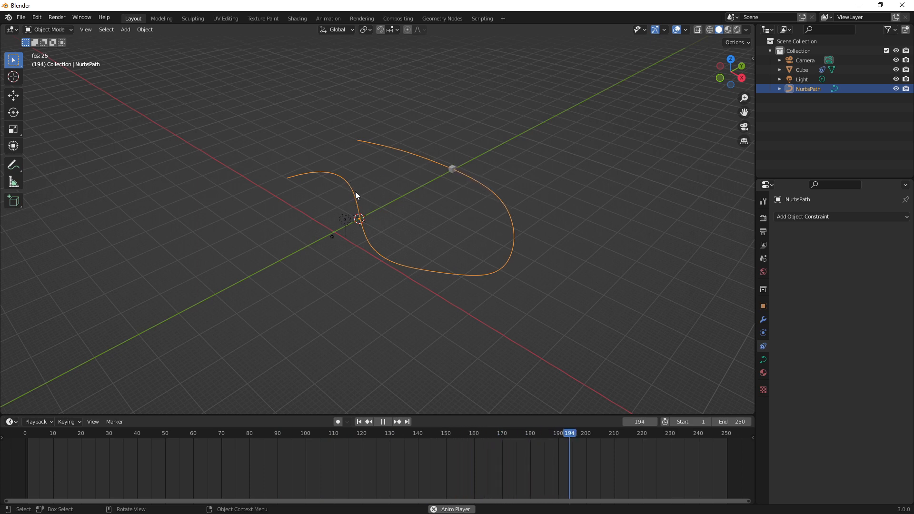
pyautogui.press('space')
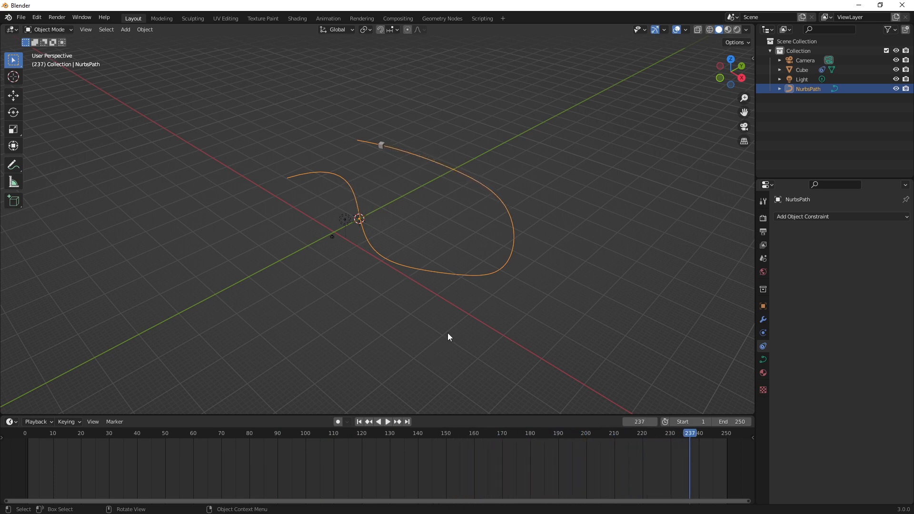